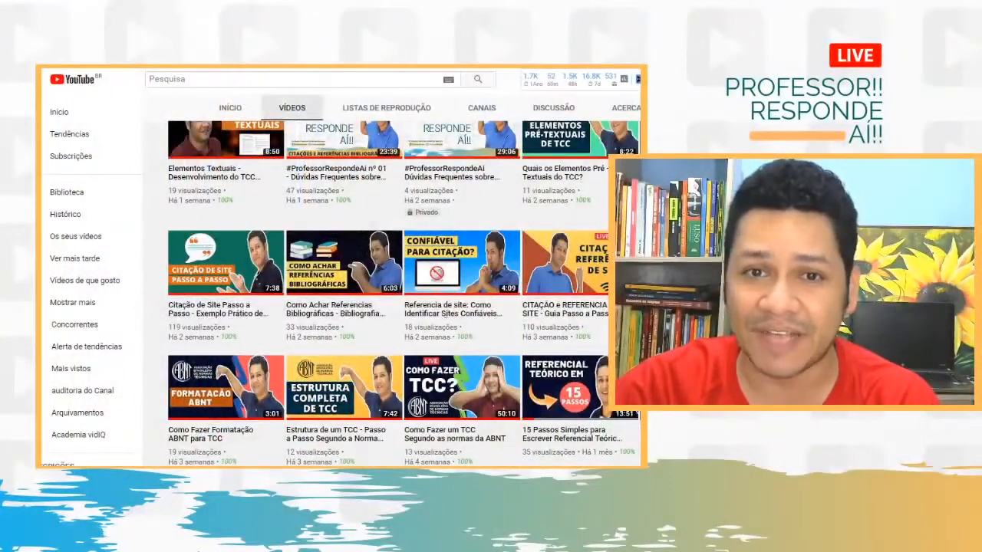
pyautogui.hotkey('ctrl', 'Tab')
pyautogui.hotkey('ctrl', 'Tab')
pyautogui.scroll(-1, 412, 346)
pyautogui.scroll(-1, 411, 346)
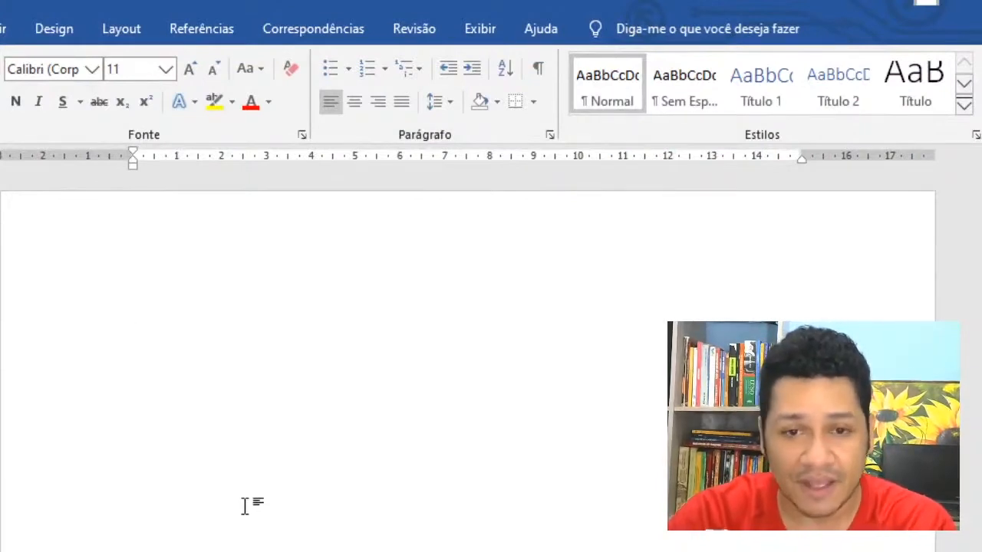
# - Write the opening line "Prefeitura de Jahu (2020) Fazer citação" in the blank document
pyautogui.write('Pre')
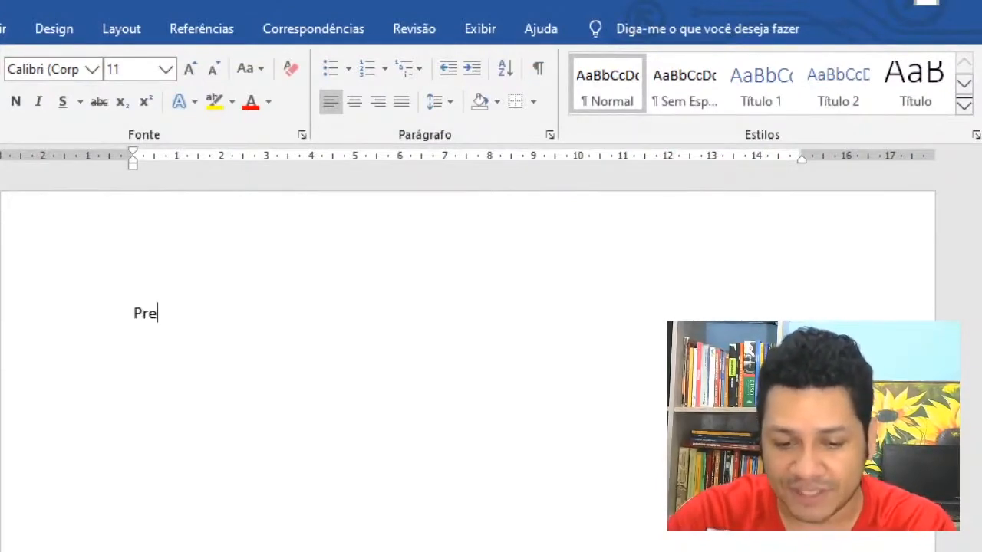
pyautogui.write('feitura de Jahu')
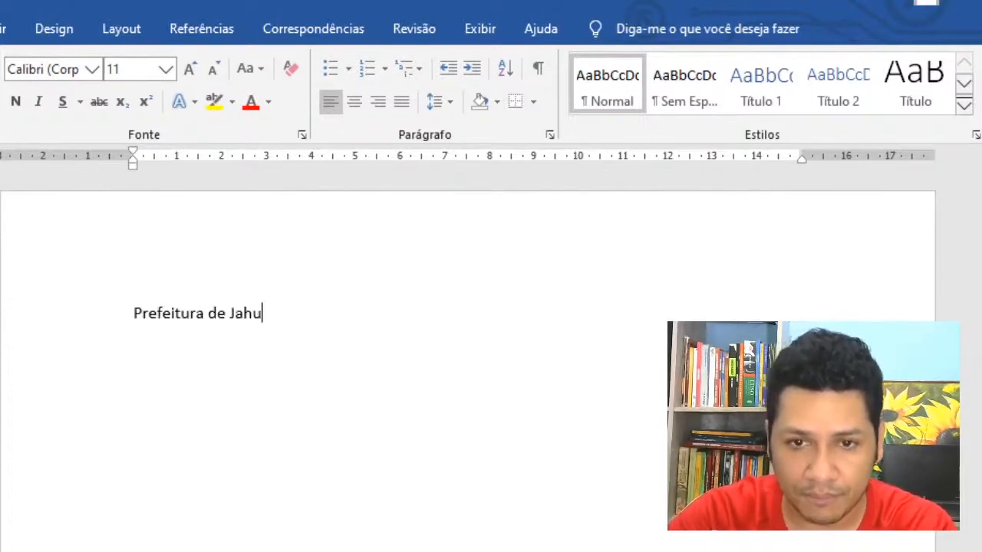
pyautogui.write(' ()')
pyautogui.press('Left')
pyautogui.write('2020)')
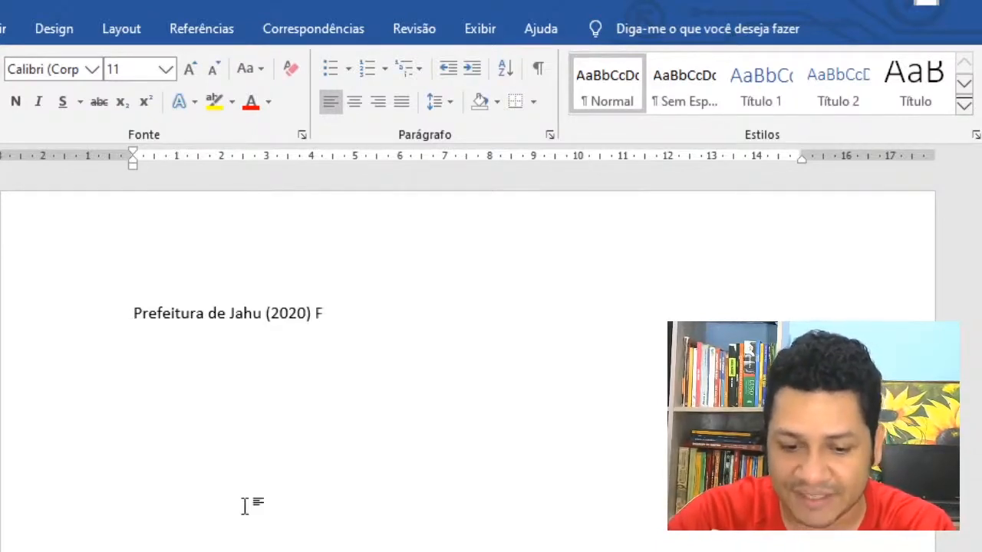
pyautogui.write(' Fazer')
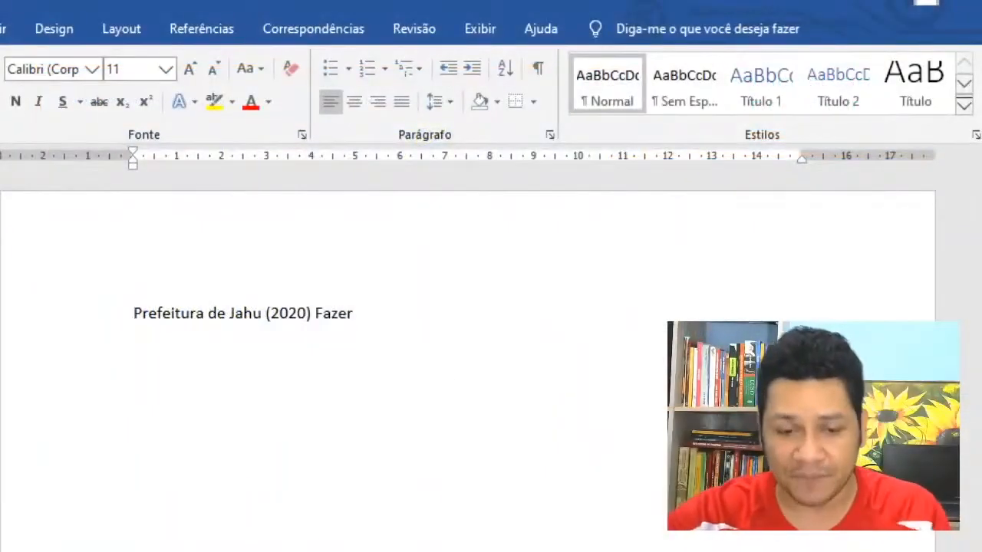
pyautogui.write('citação')
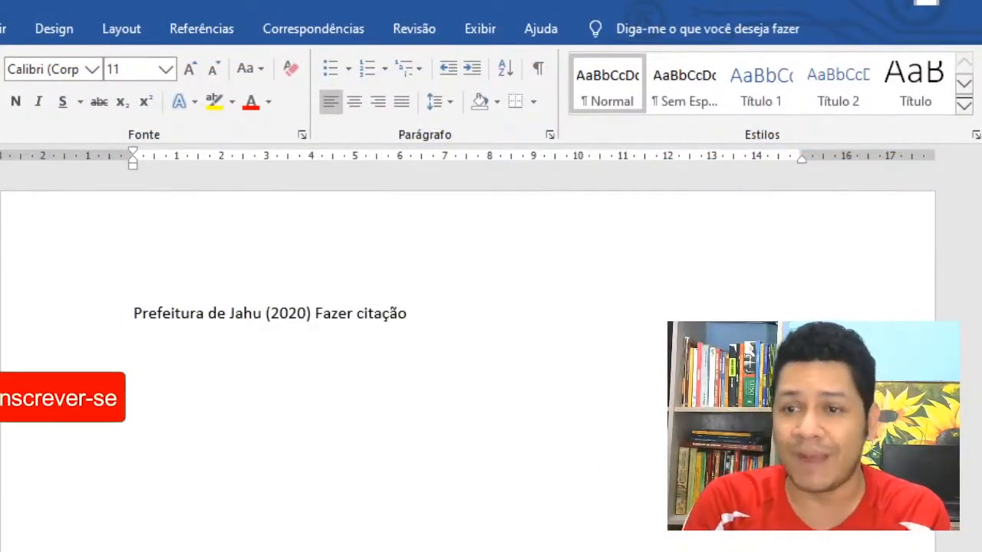
# - Add a description placeholder line and, beneath it, a "Fonte:" line below the opening citation line
pyautogui.press('Return')
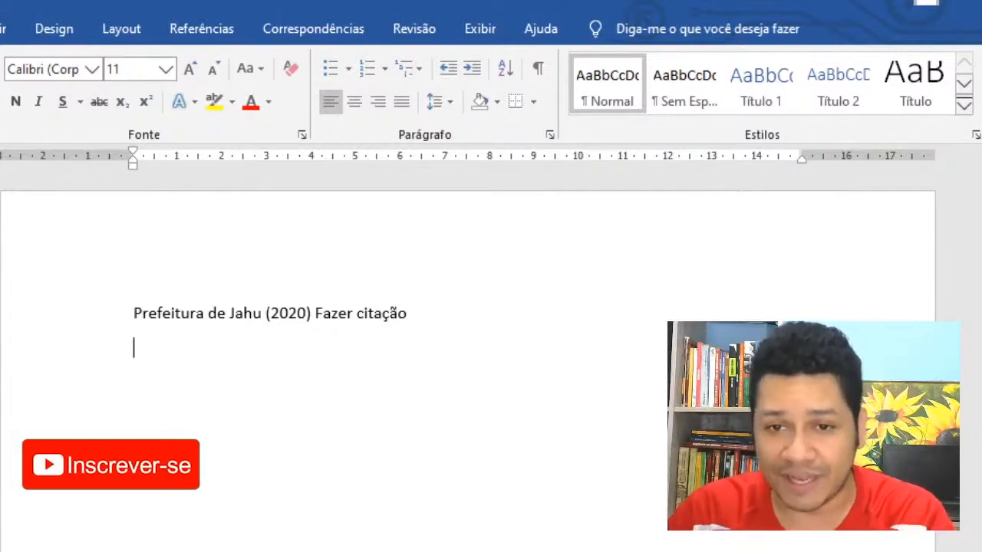
pyautogui.write('Descricão')
pyautogui.press('Return')
pyautogui.write(']Fon')
pyautogui.press('BackSpace')
pyautogui.press('BackSpace')
pyautogui.press('BackSpace')
pyautogui.press('BackSpace')
pyautogui.write('Fonte:')
# - Insert two blank lines between the citation line and the description line, and correct the description's spelling to "Descrição"
pyautogui.click(274, 362)
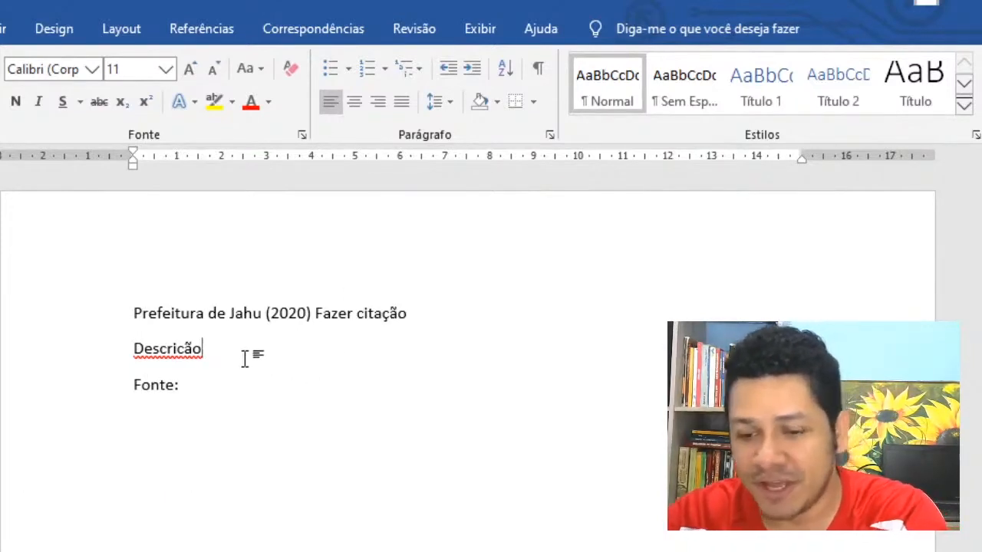
pyautogui.click(102, 355)
pyautogui.click(132, 354)
pyautogui.press('Return')
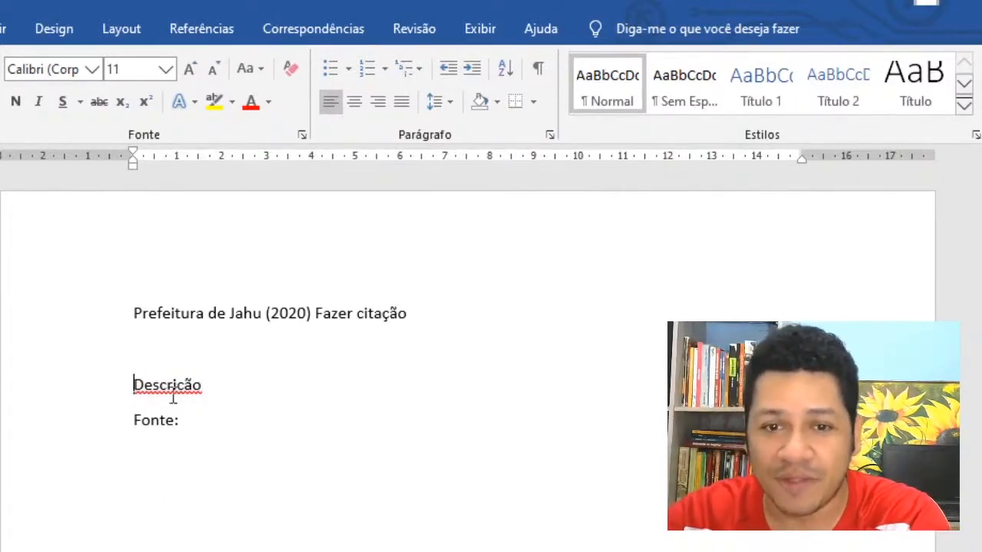
pyautogui.click(173, 424)
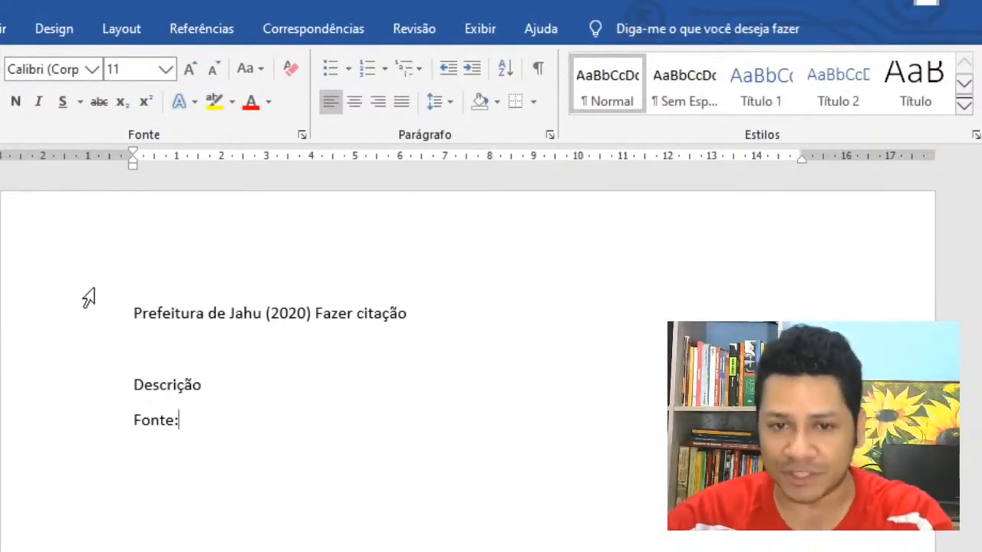
pyautogui.click(273, 387)
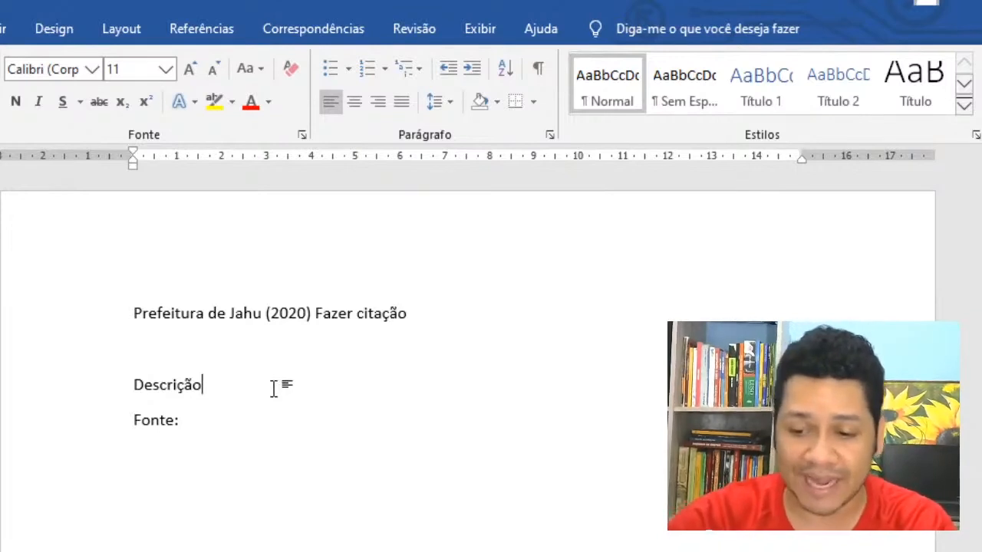
pyautogui.press('Return')
# - Insert a table with one row and two columns between the "Descrição" and "Fonte:" lines
pyautogui.click(283, 428)
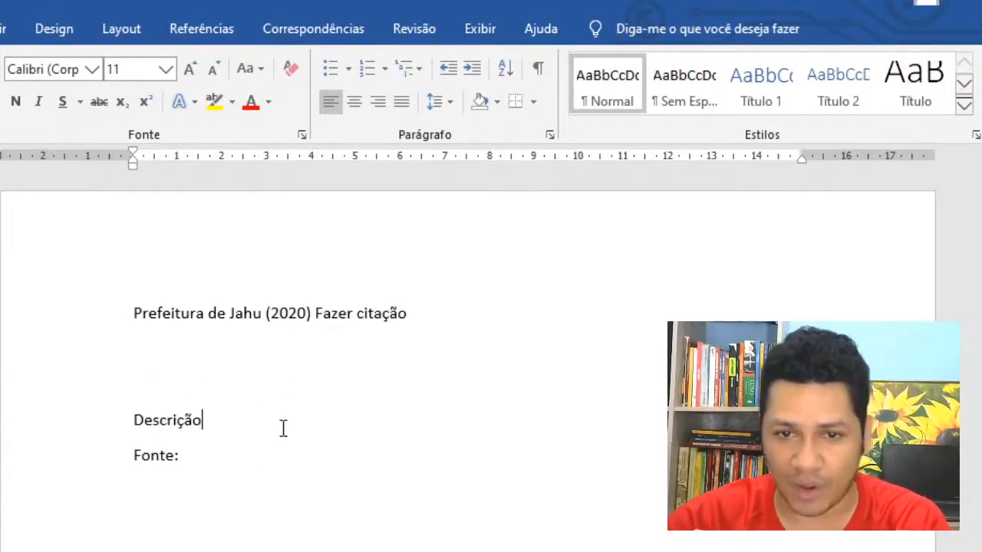
pyautogui.press('Return')
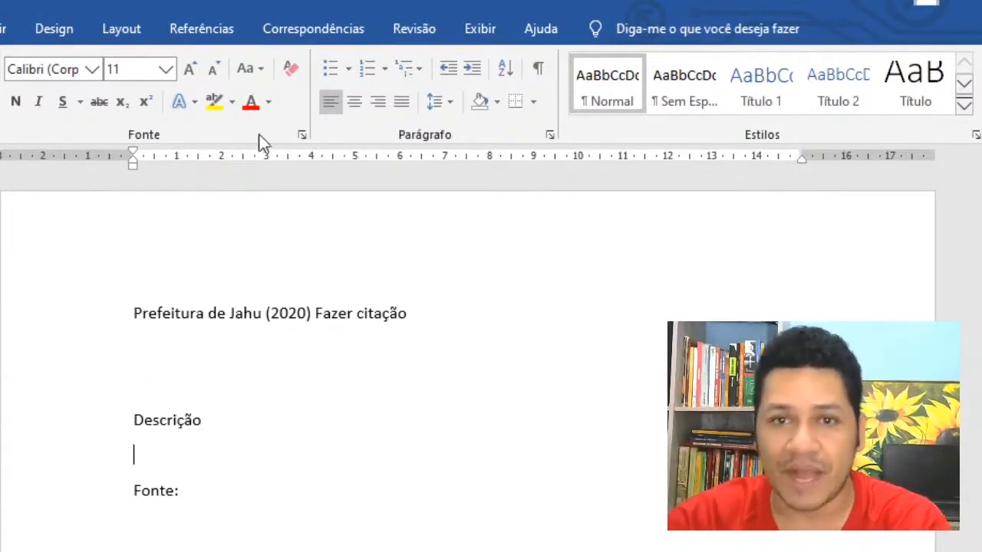
pyautogui.click(2, 29)
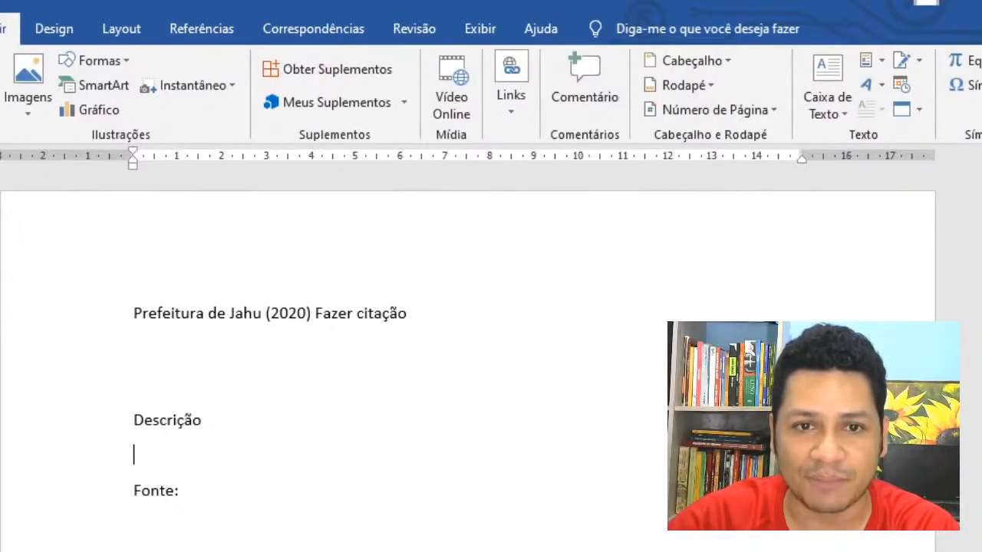
pyautogui.click(1, 85)
# - Replace the "Descrição" line above the table with an inserted Figura caption reading "Tabela dados pandemia"
pyautogui.click(244, 421)
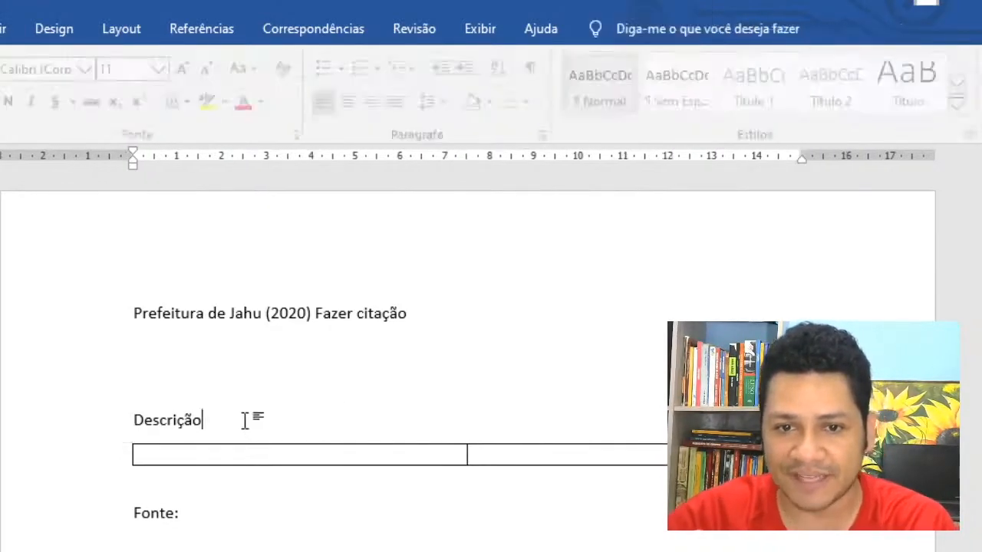
pyautogui.click(101, 416)
pyautogui.write('T')
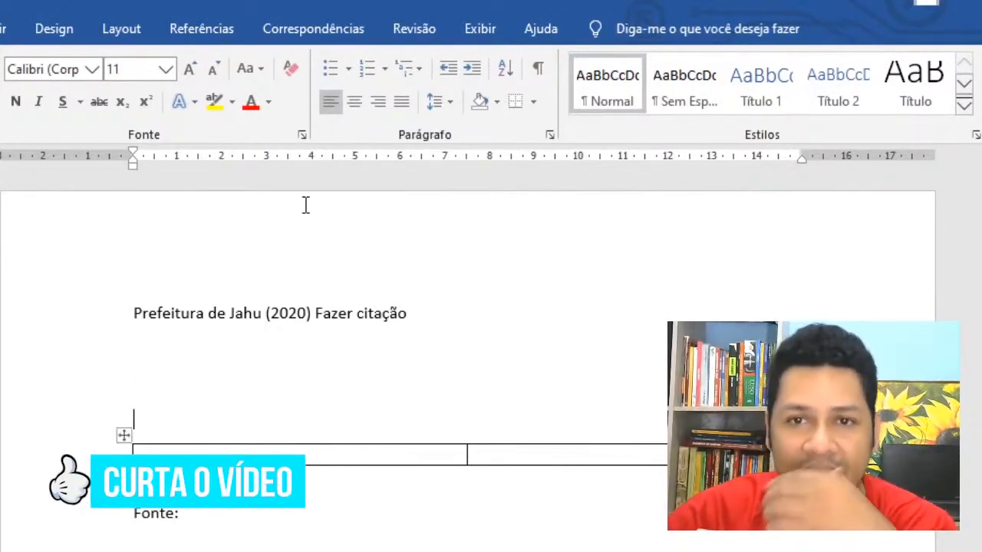
pyautogui.click(193, 35)
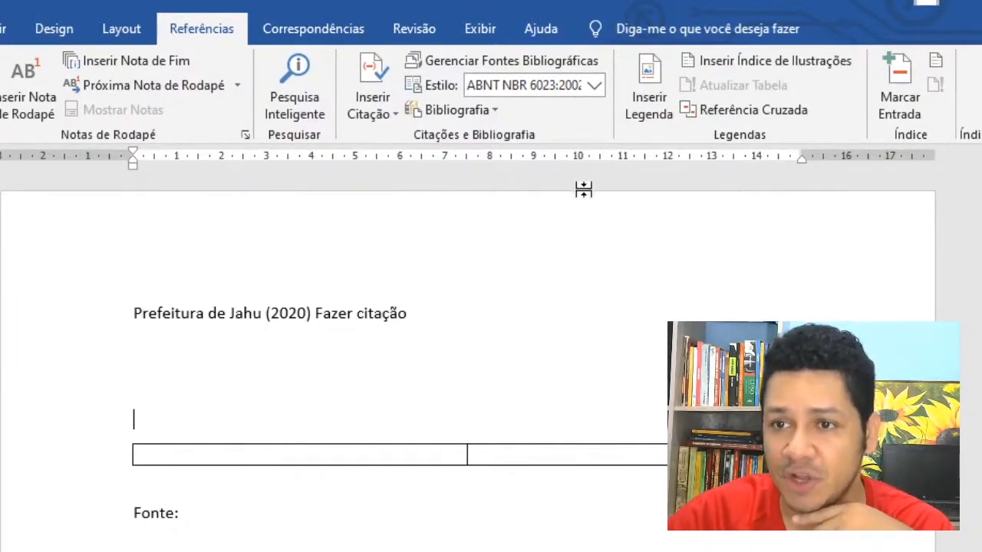
pyautogui.click(639, 110)
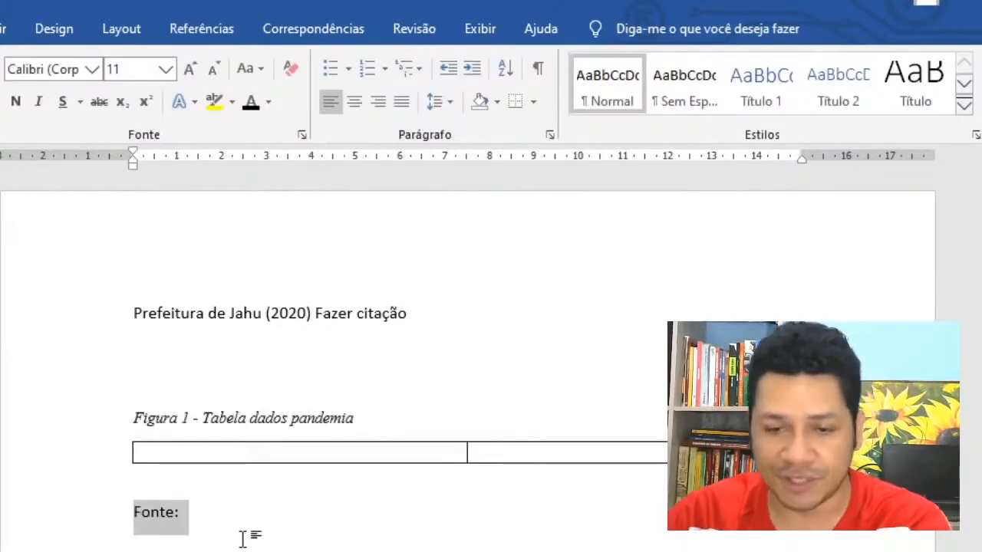
# - Replace the old "Fonte:" line with "Fonte:" directly beneath the table, in italic 10 pt Times New Roman like the caption
pyautogui.press('BackSpace')
pyautogui.press('BackSpace')
pyautogui.write('Fonte')
pyautogui.hotkey('ctrl', 'z')
pyautogui.hotkey('ctrl', 'z')
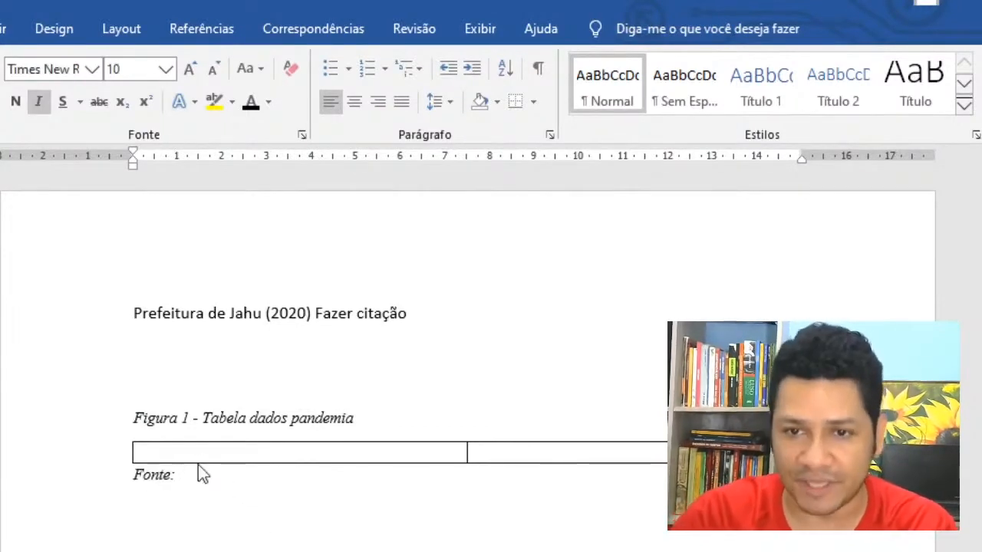
# - Complete the source line below the table with "prefeitura de Jahu (2020)."
pyautogui.write('prefe')
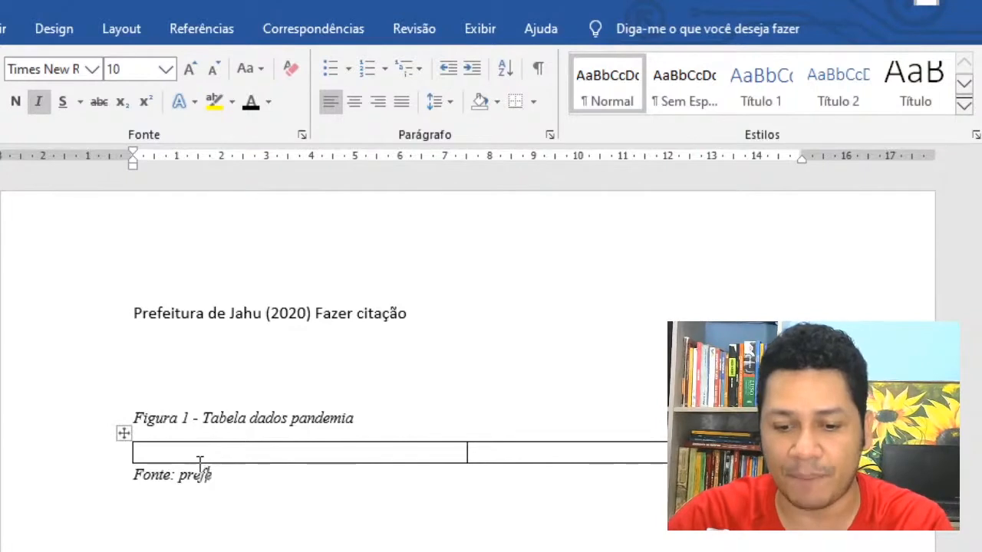
pyautogui.write('itura de')
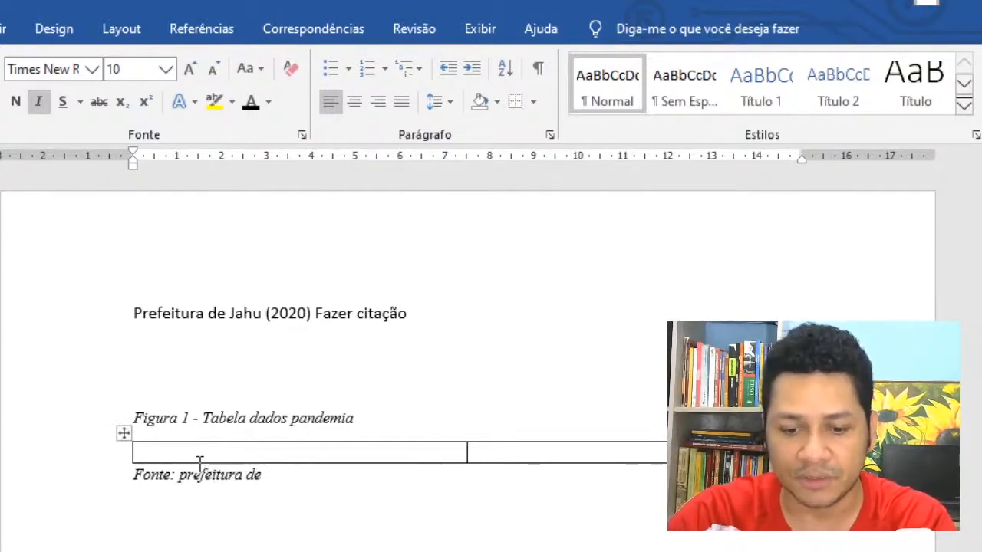
pyautogui.write(' Jahu (')
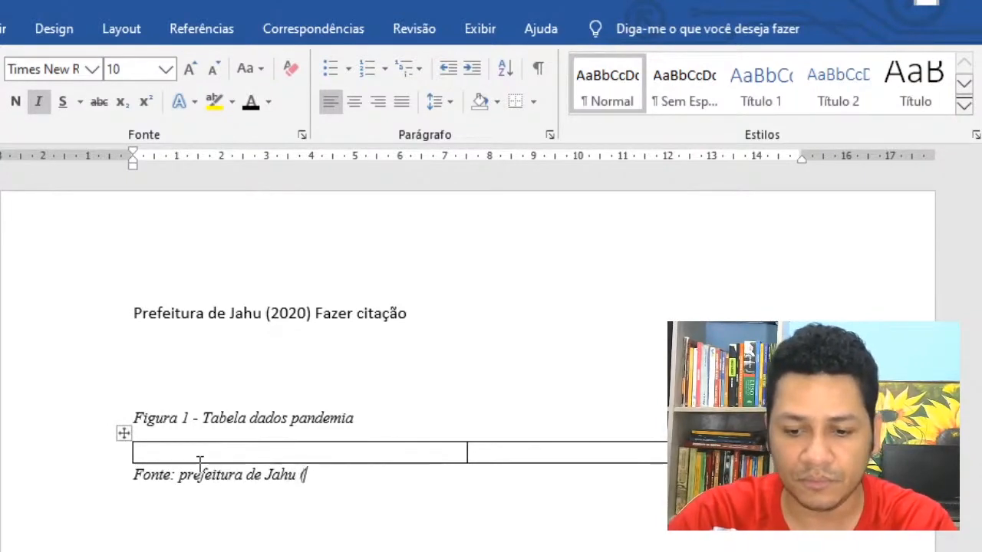
pyautogui.write(')2020')
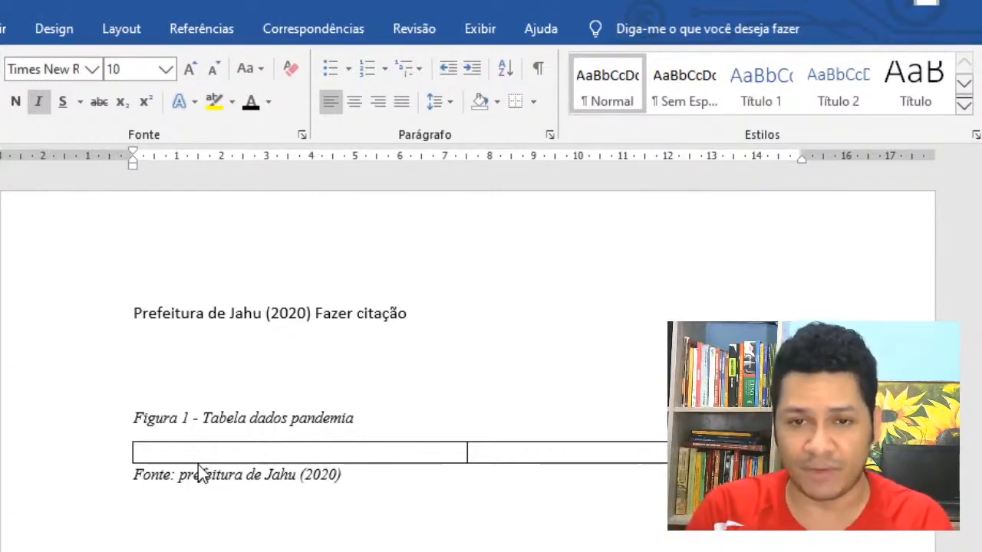
pyautogui.click(370, 478)
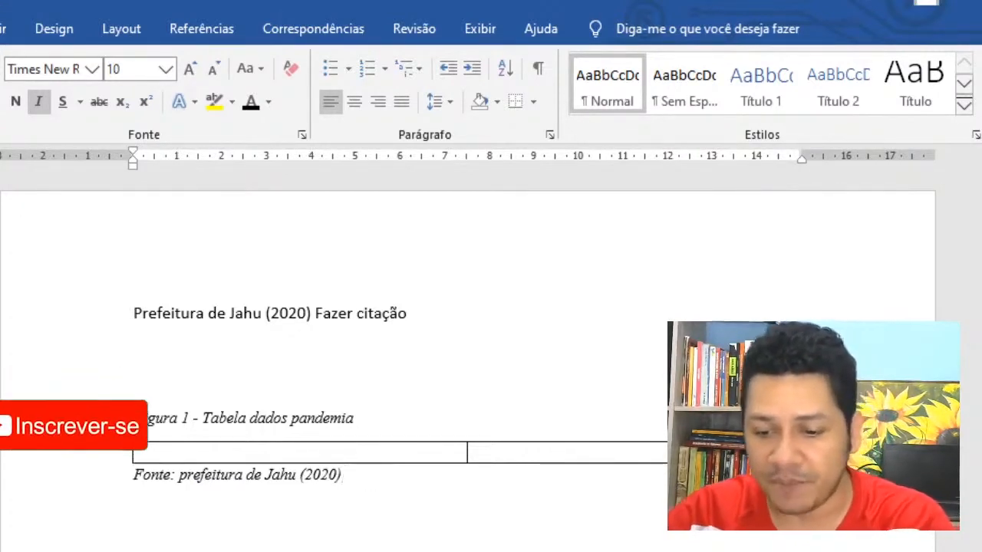
pyautogui.write('.')
# - Insert a footnote on the source text "prefeitura de Jahu (2020)." below the table
pyautogui.moveTo(362, 482); pyautogui.dragTo(179, 477)
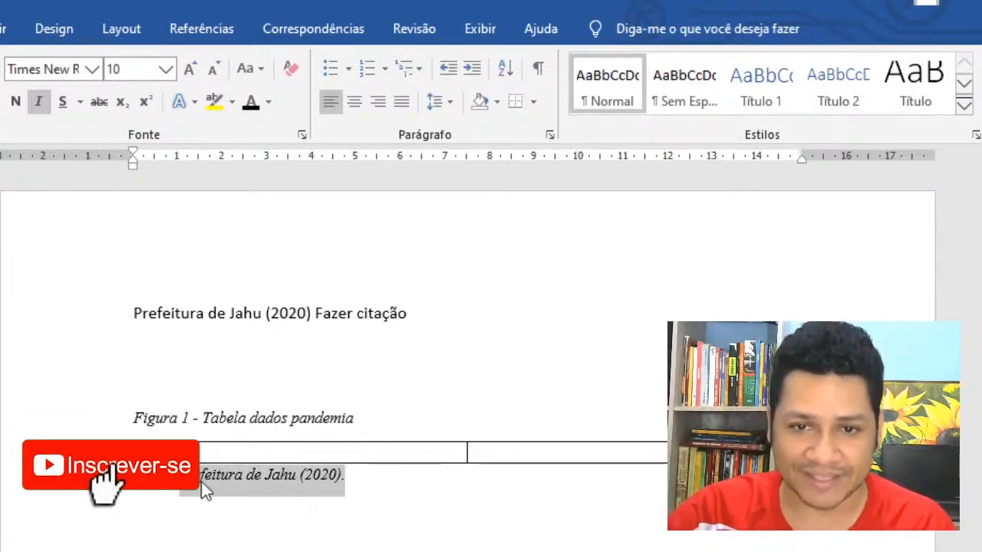
pyautogui.click(219, 32)
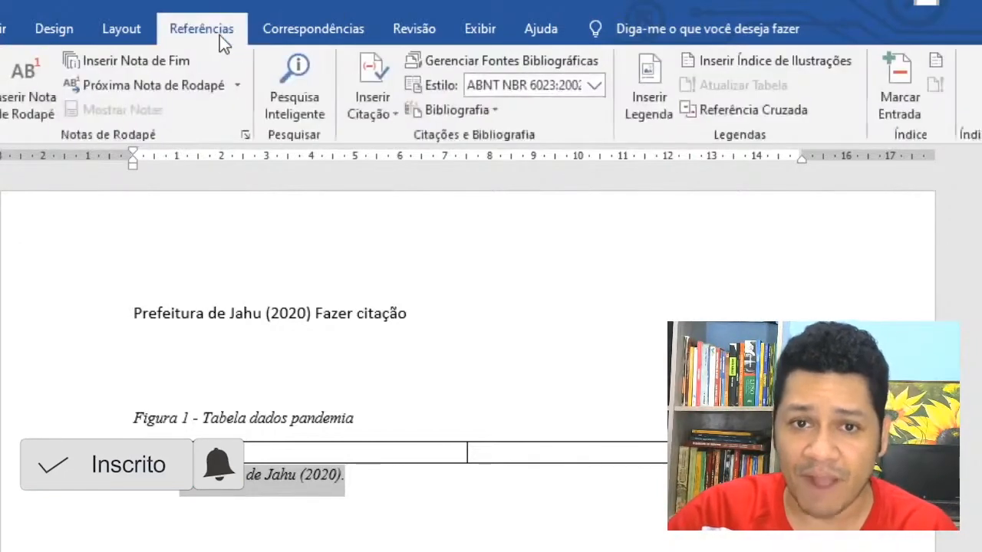
pyautogui.click(37, 72)
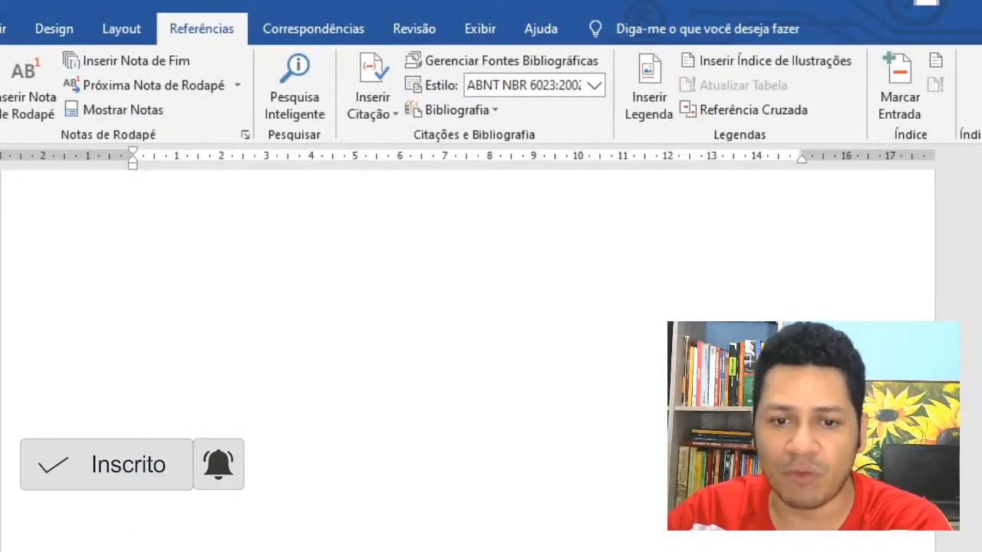
pyautogui.scroll(-4, 614, 537)
pyautogui.scroll(2, 602, 532)
pyautogui.scroll(-6, 603, 532)
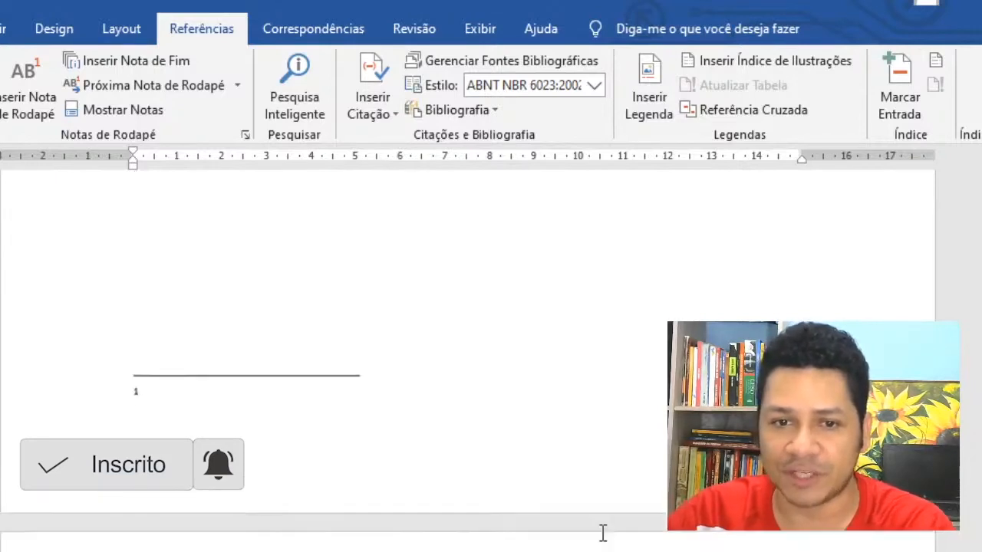
pyautogui.scroll(3, 258, 324)
pyautogui.click(254, 299)
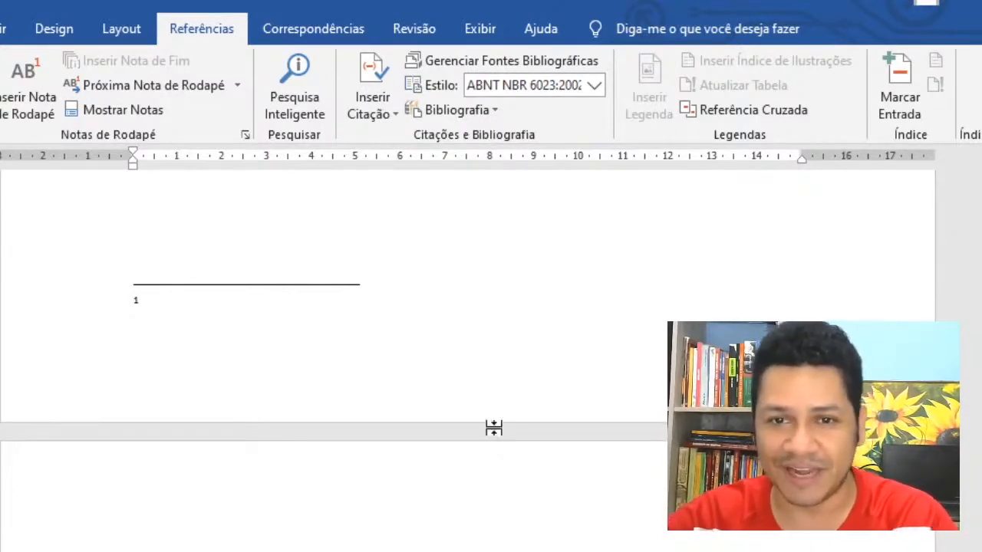
# - Write "Infomrativos sobre a pandemia vole ### disponível em:" as the text of footnote 1
pyautogui.scroll(5, 552, 461)
pyautogui.scroll(3, 484, 412)
pyautogui.scroll(-6, 412, 406)
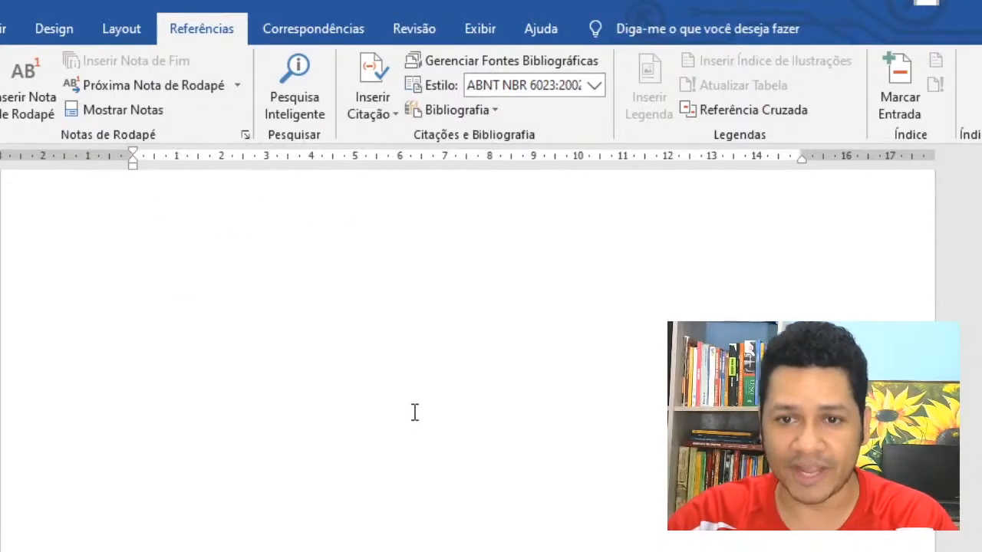
pyautogui.click(202, 393)
pyautogui.click(213, 409)
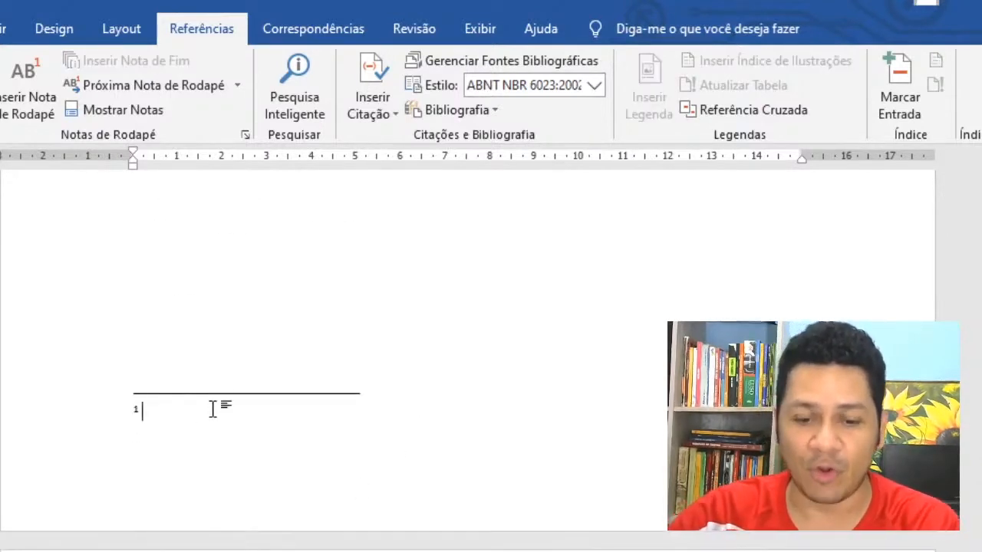
pyautogui.write('d')
pyautogui.press('BackSpace')
pyautogui.write('Infomrativos so')
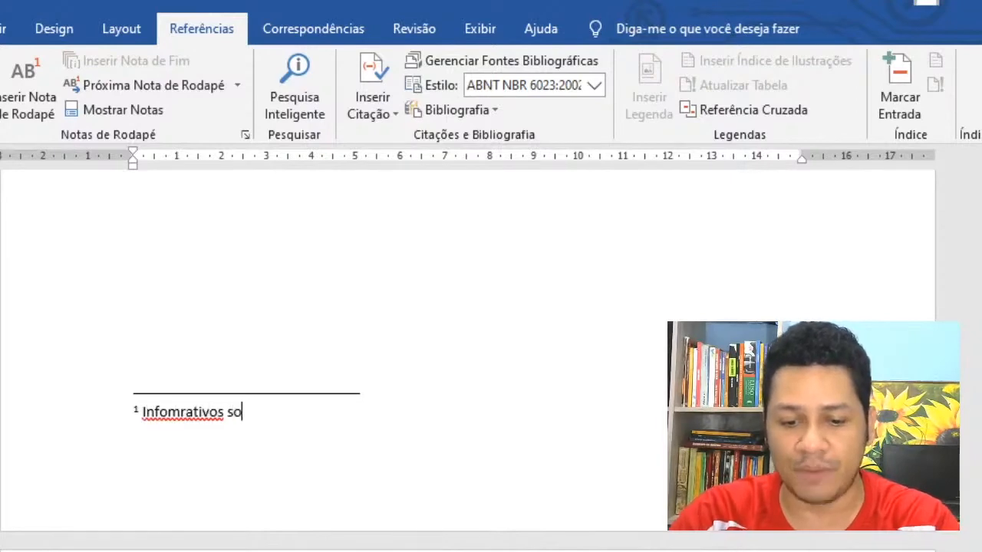
pyautogui.write('bre a pandemi')
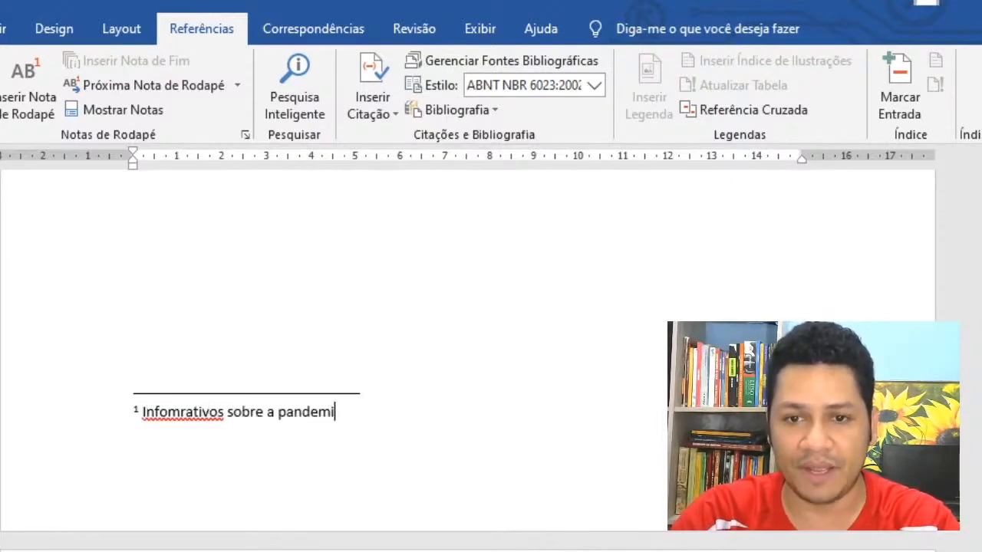
pyautogui.write('a vole ')
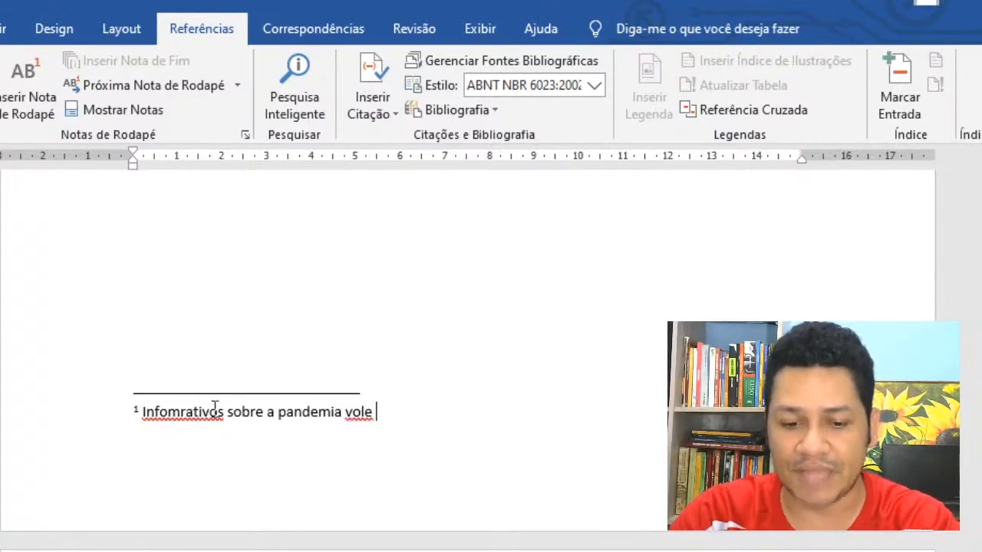
pyautogui.write('### disponível em:')
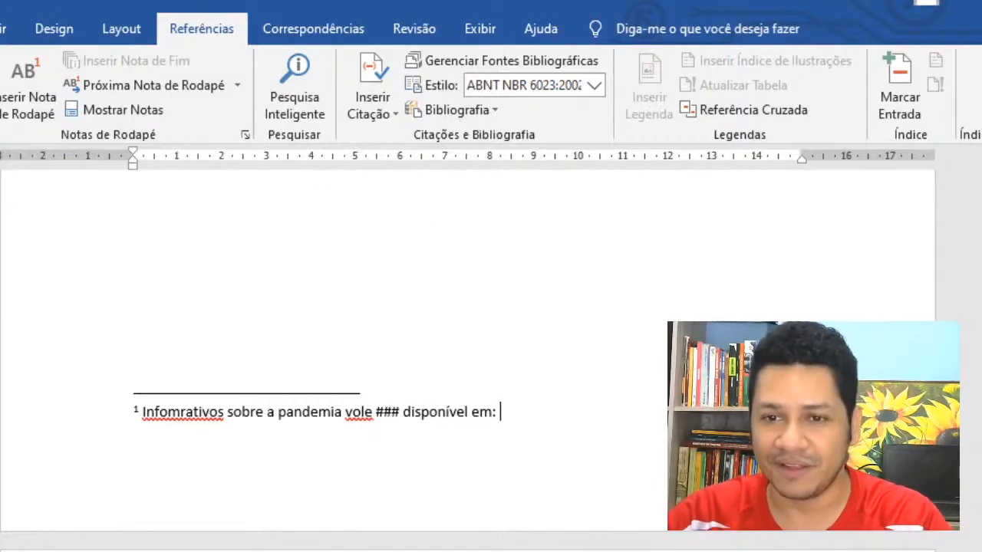
pyautogui.write('http://www.jau.sp.gov.br/noticia/8593/informe-epidemiologico-sobre-o-coronavirus-municipio-em-01-06-2020')
pyautogui.write('. Acesso em')
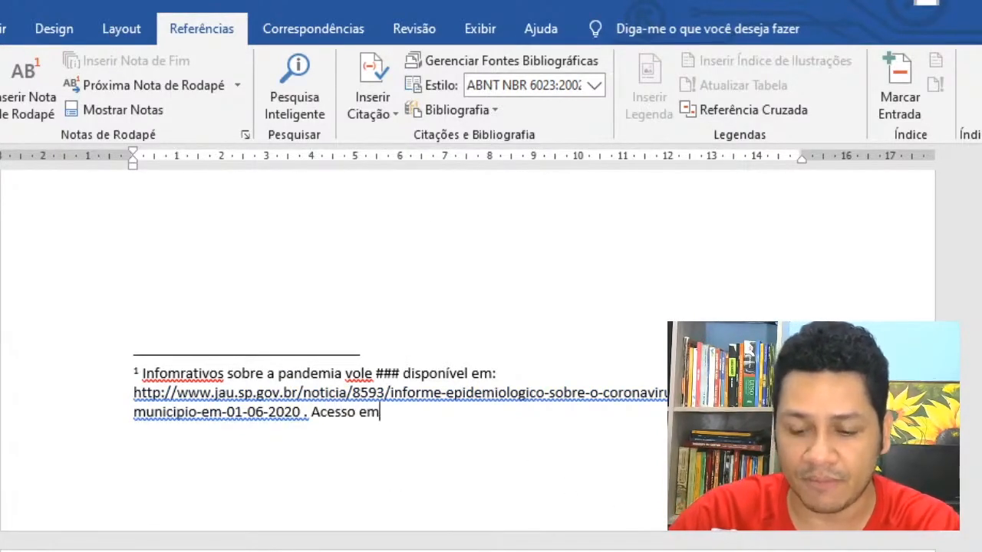
pyautogui.write(': 13 ')
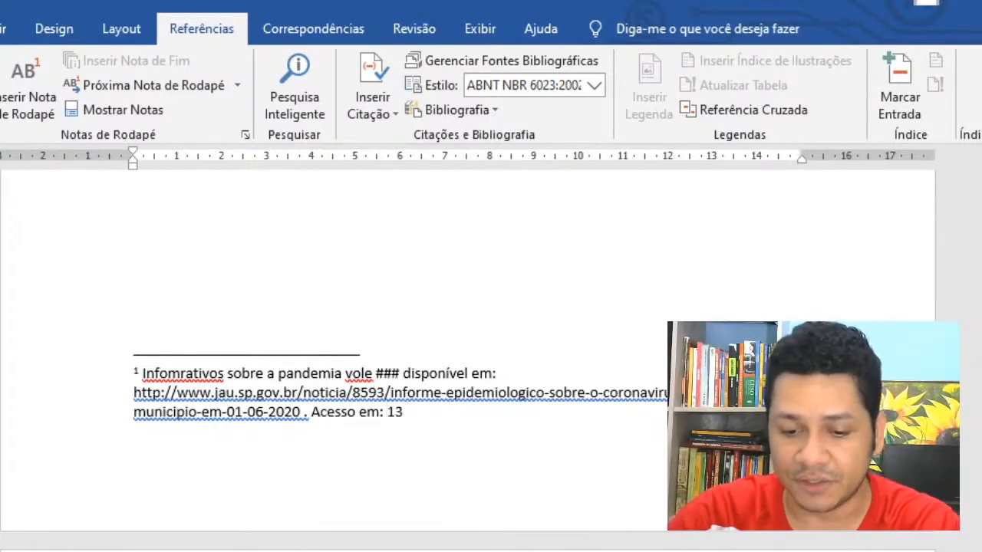
pyautogui.write('jun. 2020;')
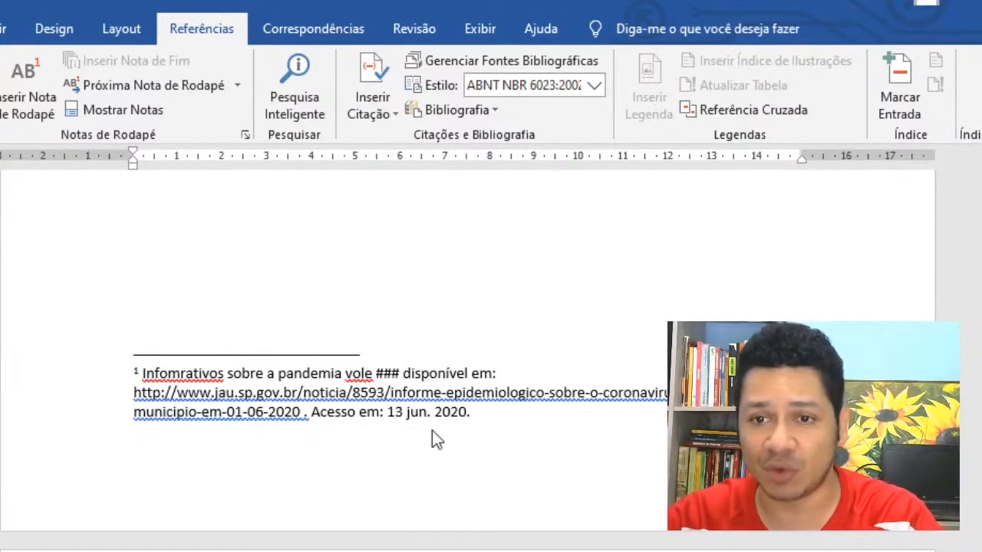
# - Replace the swapped letters "mr" with "r" in the first word of footnote 1, "Infomrativos"
pyautogui.click(195, 375)
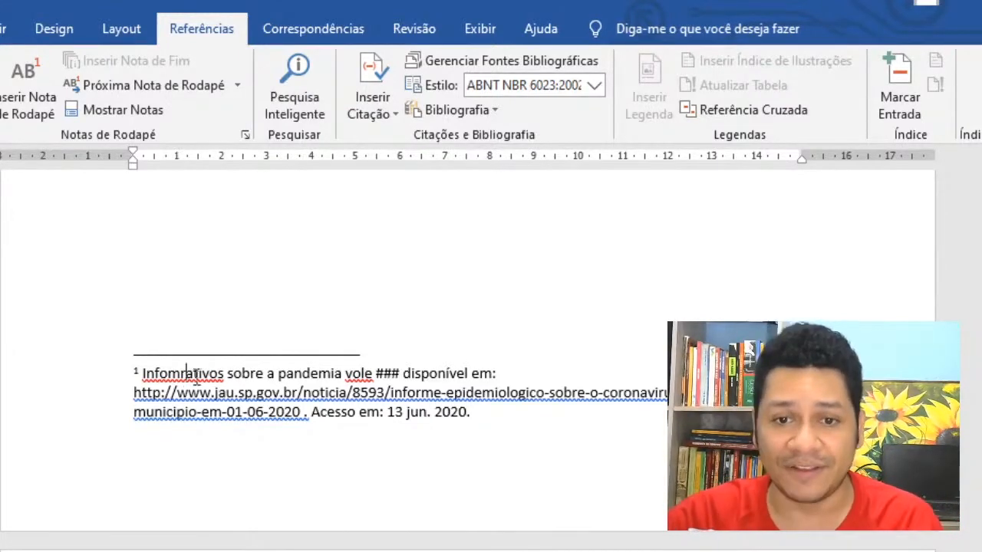
pyautogui.press('BackSpace')
pyautogui.press('BackSpace')
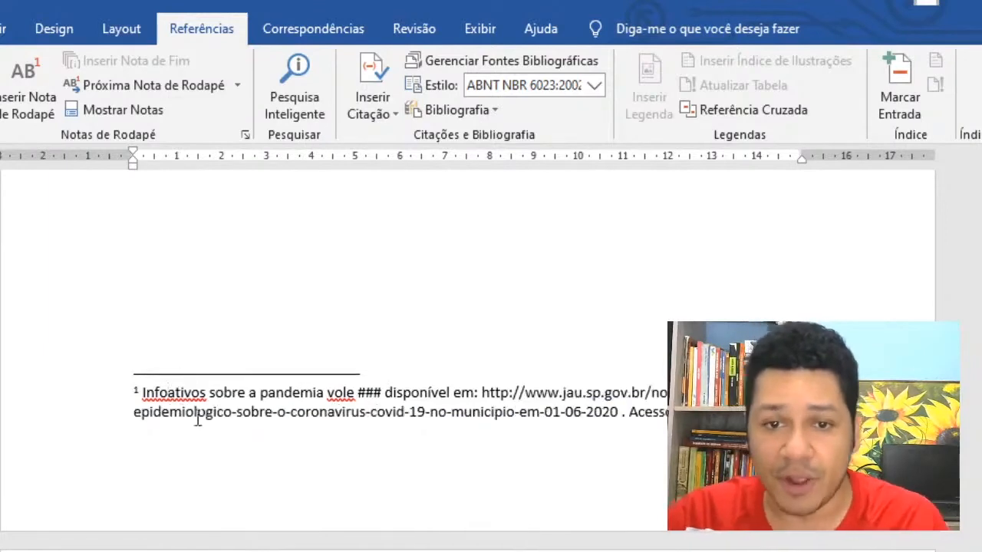
pyautogui.write('r')
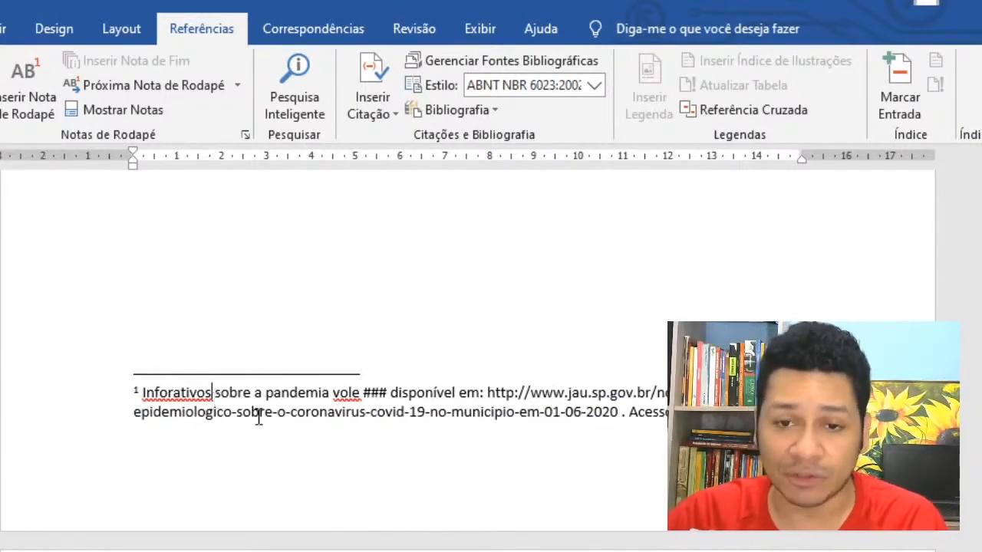
# - Review the source line with its footnote mark and the "Figura 1 - Tabela dados pandemia" caption around the table
pyautogui.scroll(8, 239, 371)
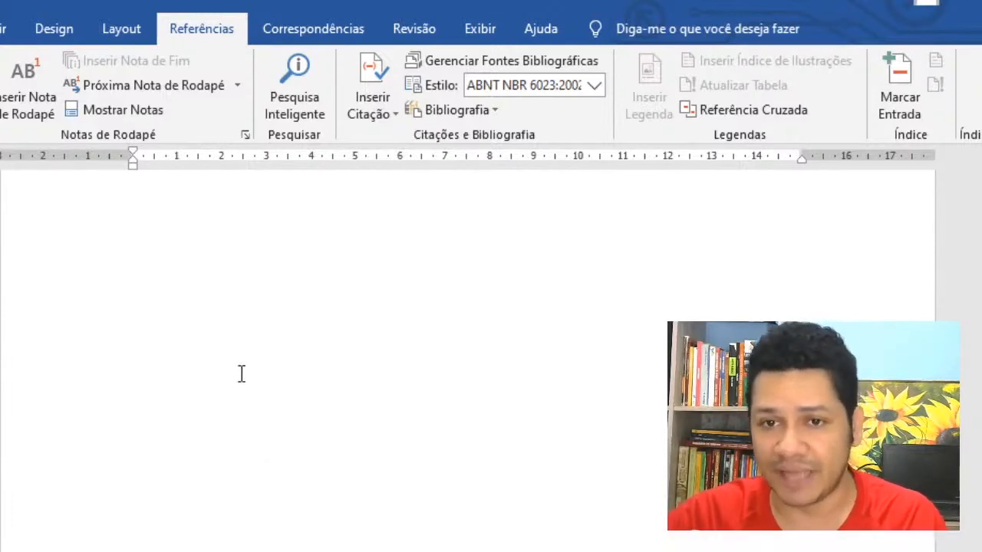
pyautogui.click(351, 479)
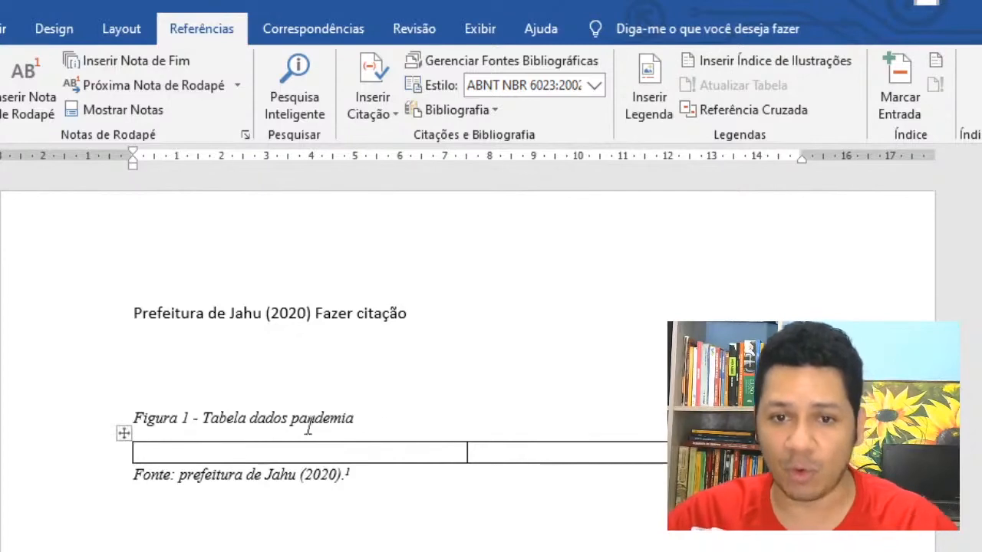
pyautogui.moveTo(422, 419); pyautogui.dragTo(123, 416)
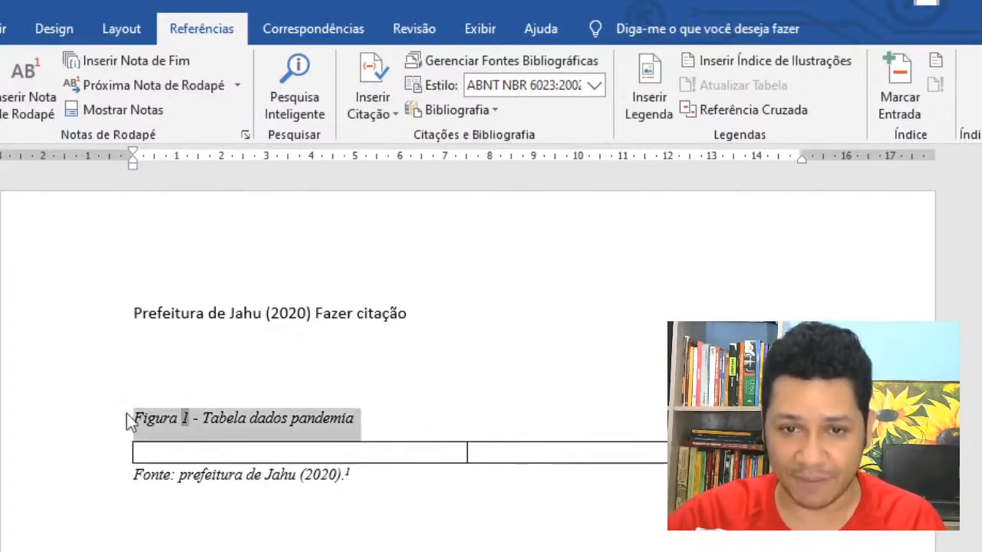
pyautogui.scroll(-1, 130, 410)
pyautogui.click(146, 365)
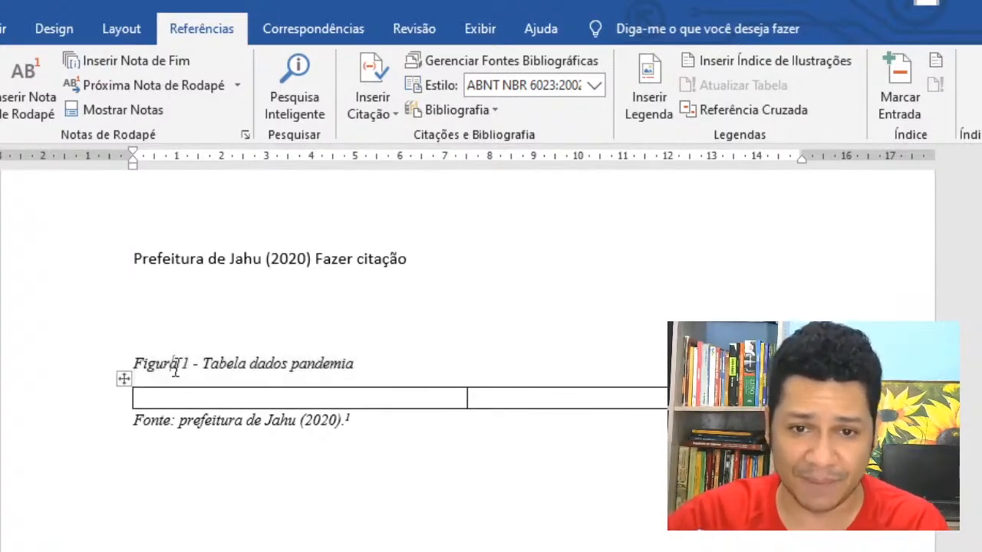
pyautogui.moveTo(134, 364); pyautogui.dragTo(198, 369)
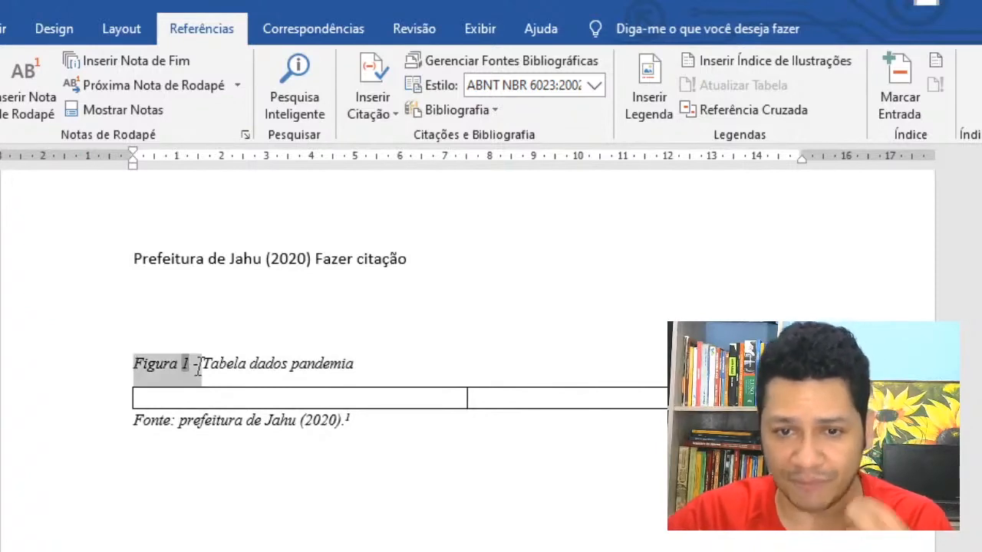
pyautogui.click(312, 383)
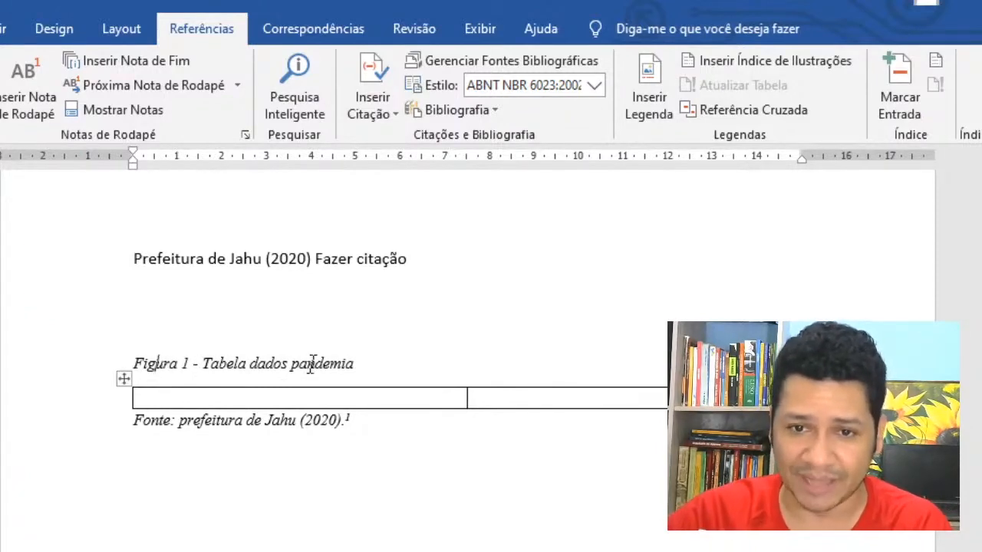
# - Insert a "Tabela 1 -" caption on a new line between the "Figura 1" caption and the table
pyautogui.click(364, 364)
pyautogui.press('Return')
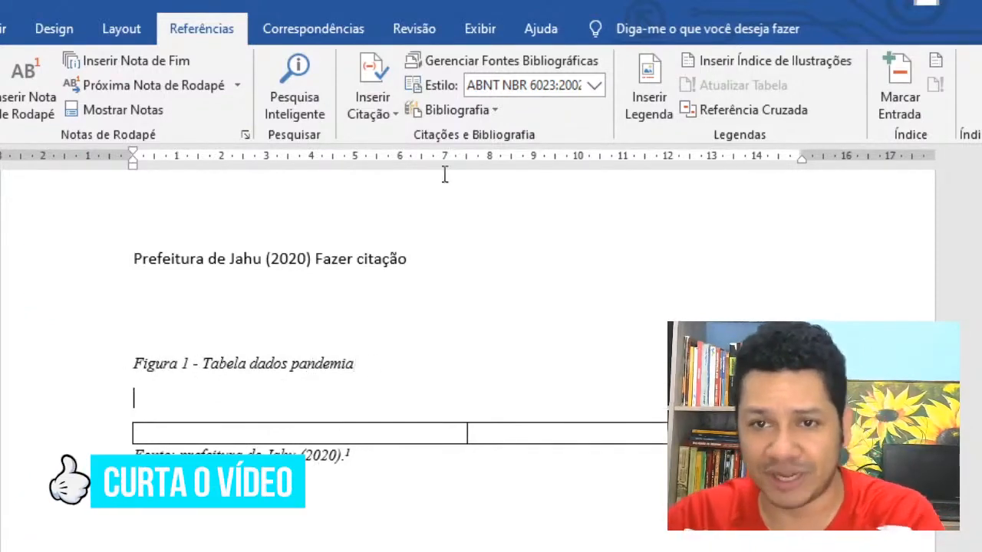
pyautogui.click(652, 77)
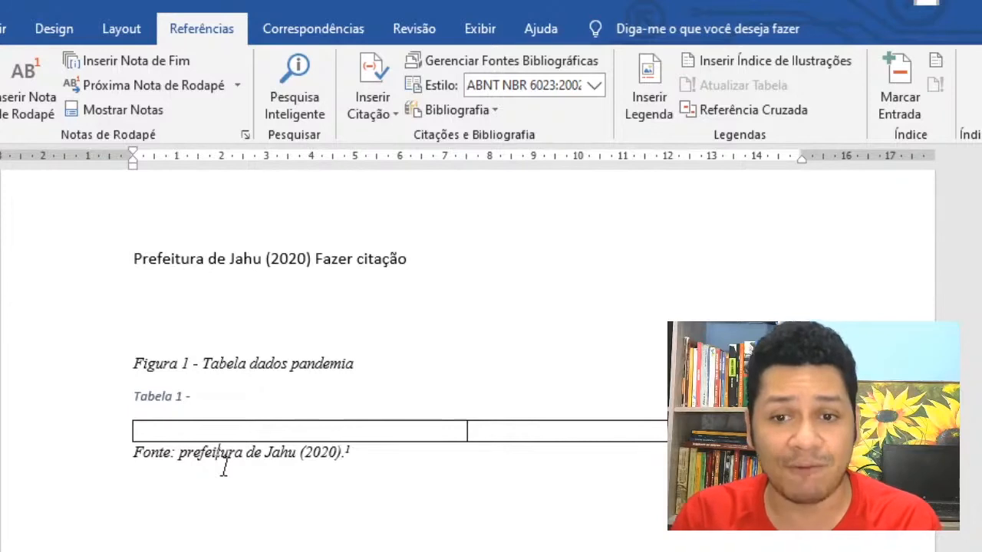
# - Add the missing "m" to the first word of footnote 1 so it reads "Informativos"
pyautogui.scroll(-8, 318, 464)
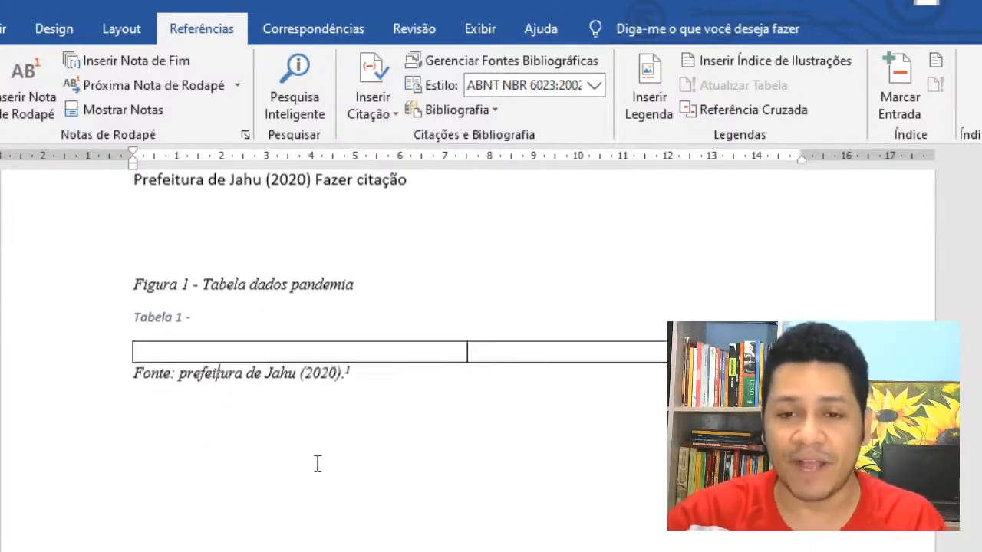
pyautogui.scroll(2, 314, 472)
pyautogui.click(159, 393)
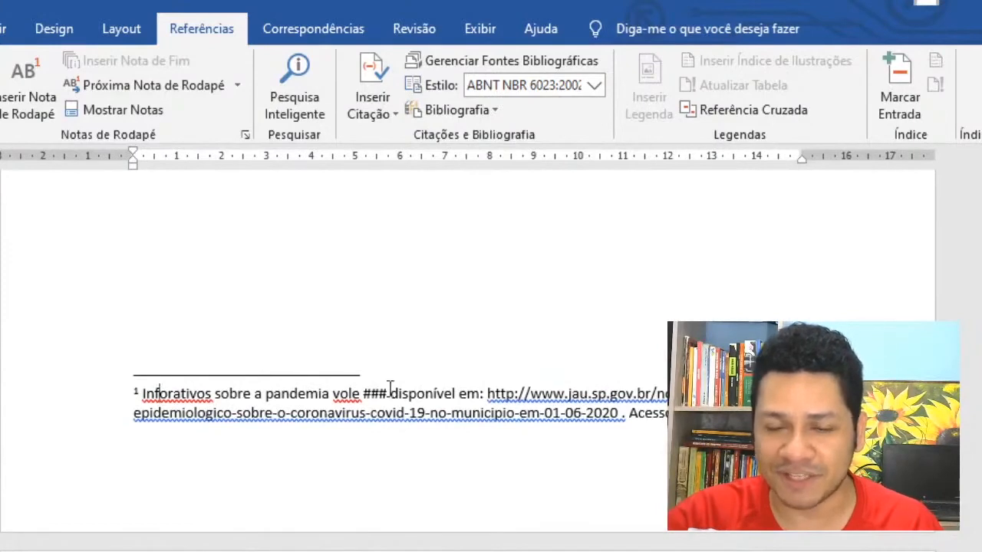
pyautogui.moveTo(490, 394); pyautogui.dragTo(322, 395)
pyautogui.click(281, 405)
pyautogui.moveTo(142, 394); pyautogui.dragTo(363, 394)
pyautogui.click(184, 397)
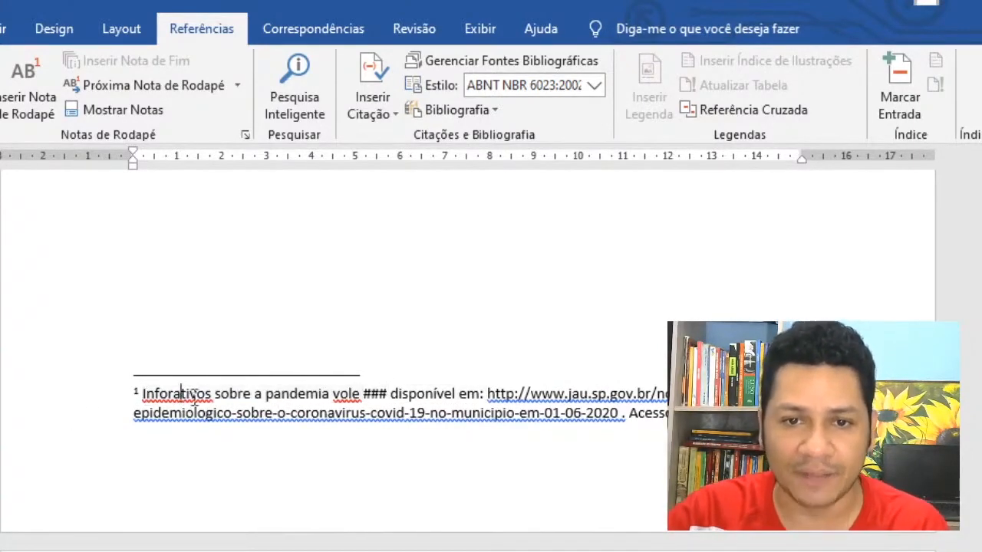
pyautogui.write('m')
# - Replace the word "vole" in footnote 1 with "do novo coronavirus no municíoio."
pyautogui.click(264, 393)
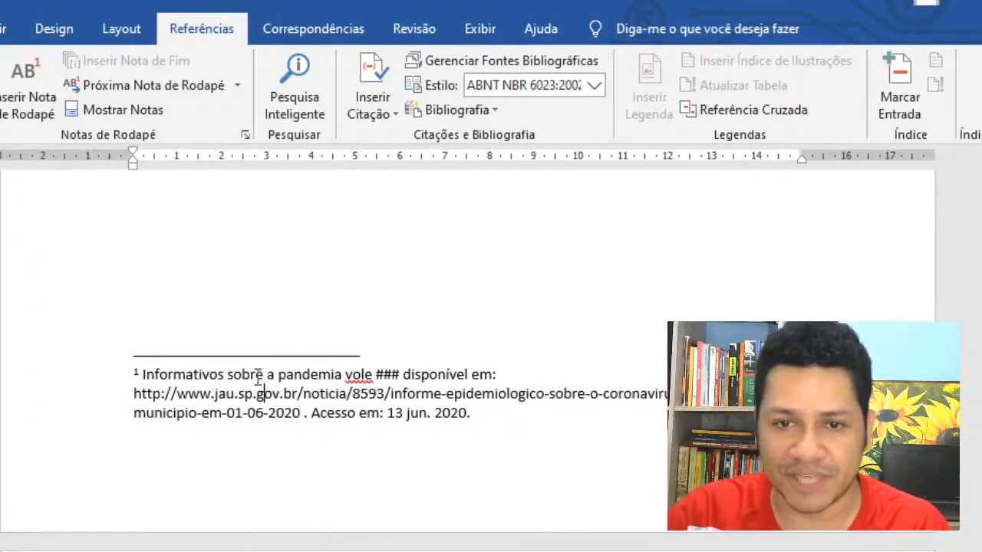
pyautogui.click(359, 376)
pyautogui.doubleClick(357, 376)
pyautogui.write('do novo co')
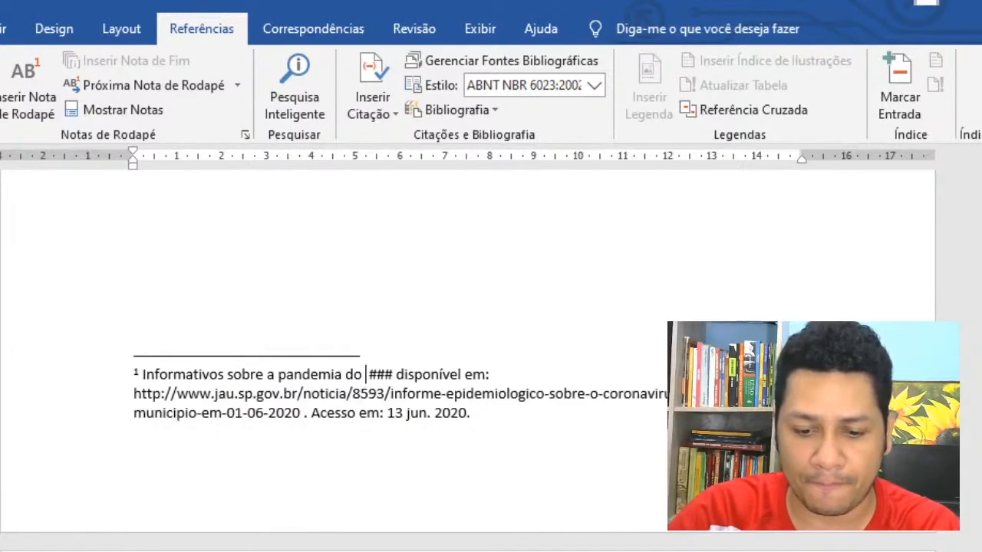
pyautogui.write('ronavirua')
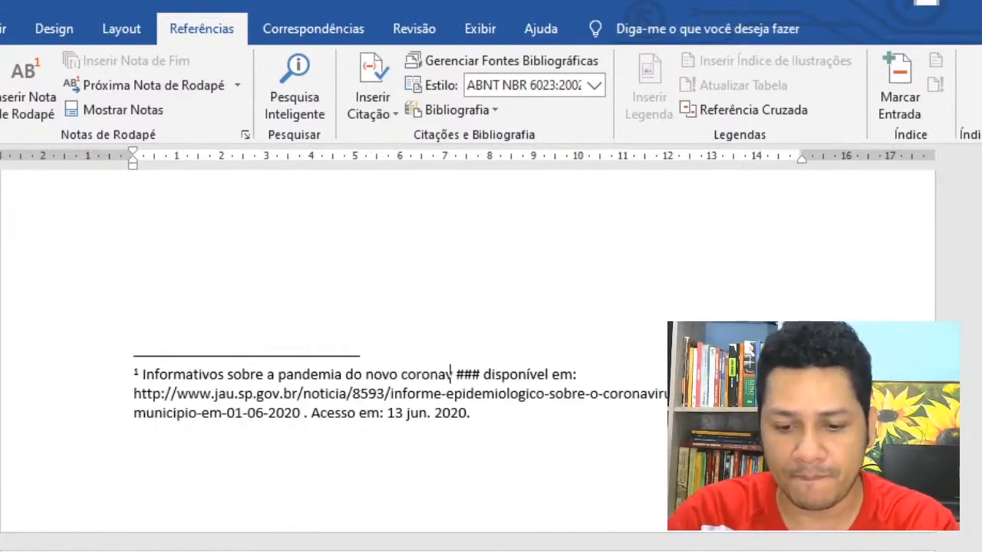
pyautogui.press('BackSpace')
pyautogui.write('s no mu')
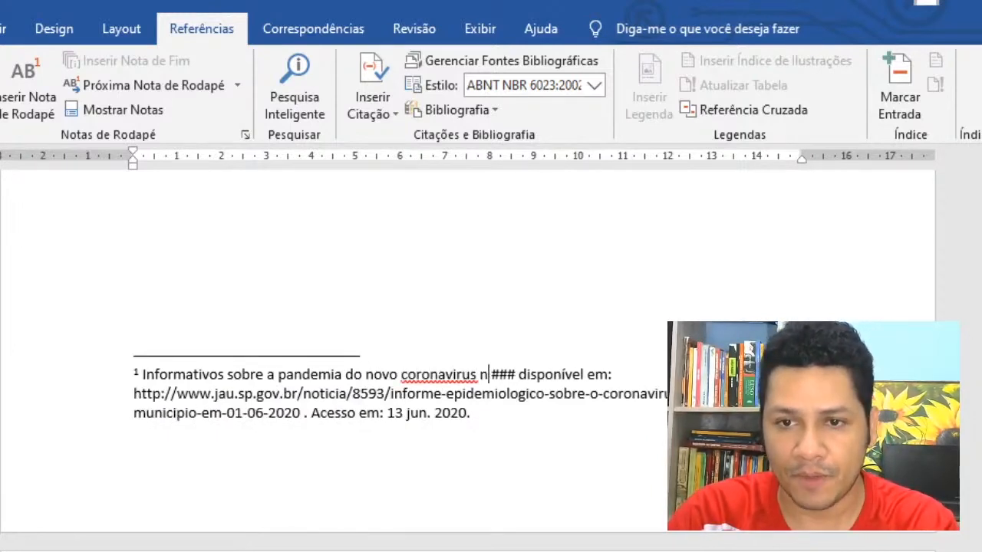
pyautogui.write('nicíoic')
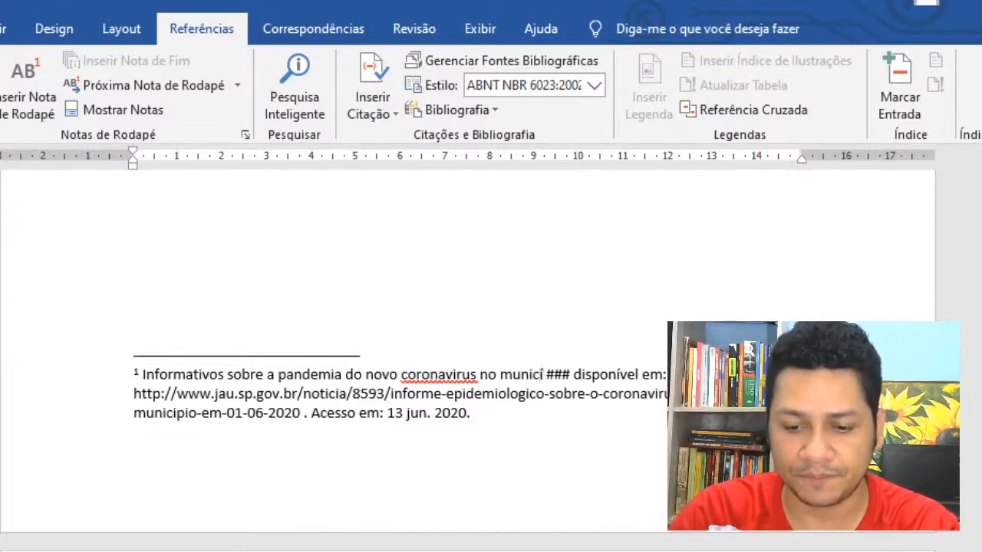
pyautogui.write('.')
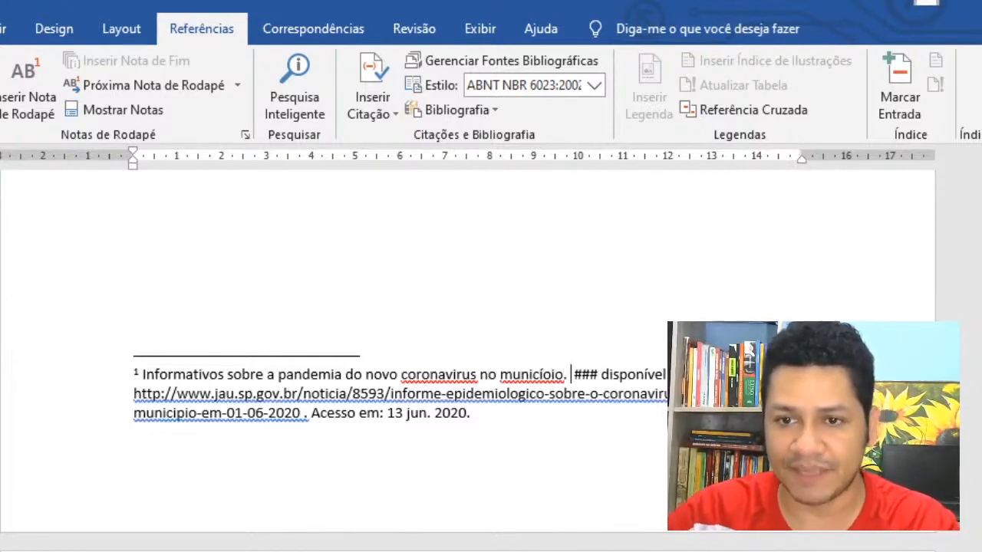
# - Clean up footnote 1 to read "no município. Disponível em:", removing the "###" placeholder
pyautogui.click(142, 375)
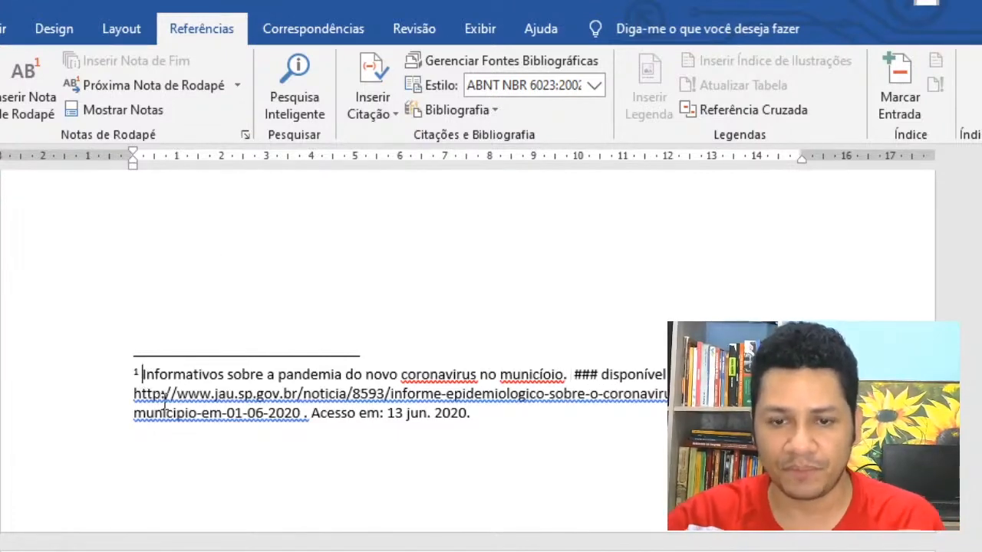
pyautogui.click(575, 362)
pyautogui.press('Delete')
pyautogui.press('Delete')
pyautogui.press('Delete')
pyautogui.press('Delete')
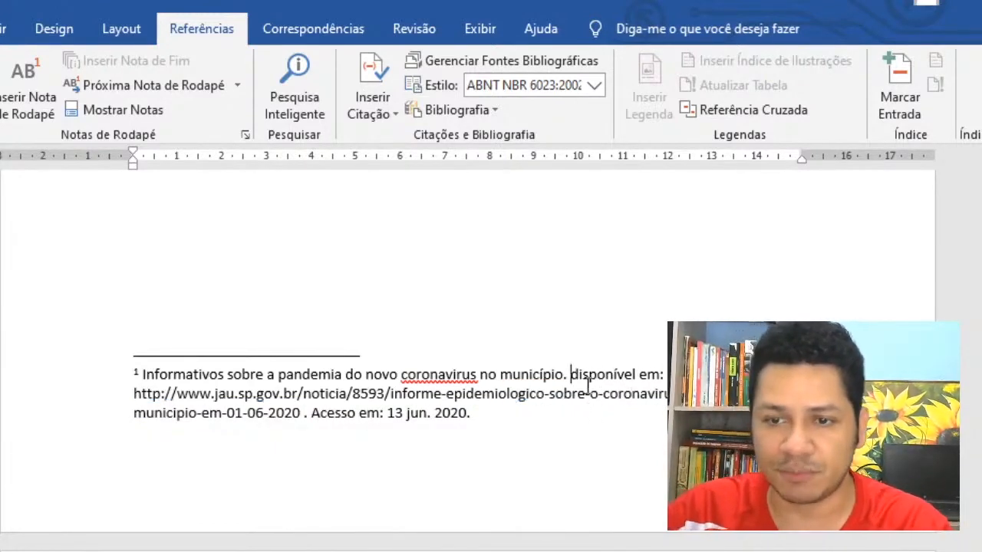
pyautogui.press('Delete')
pyautogui.write('D')
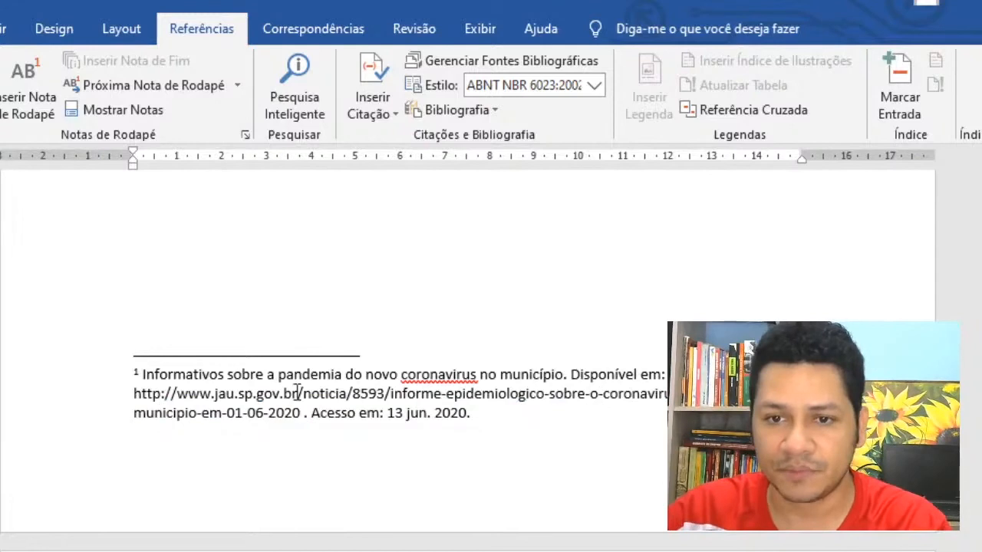
pyautogui.click(506, 426)
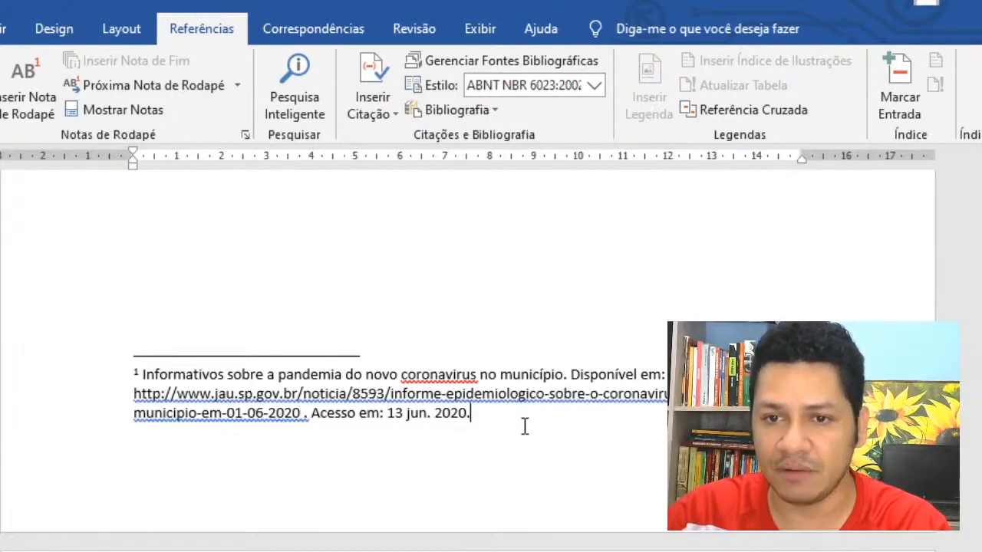